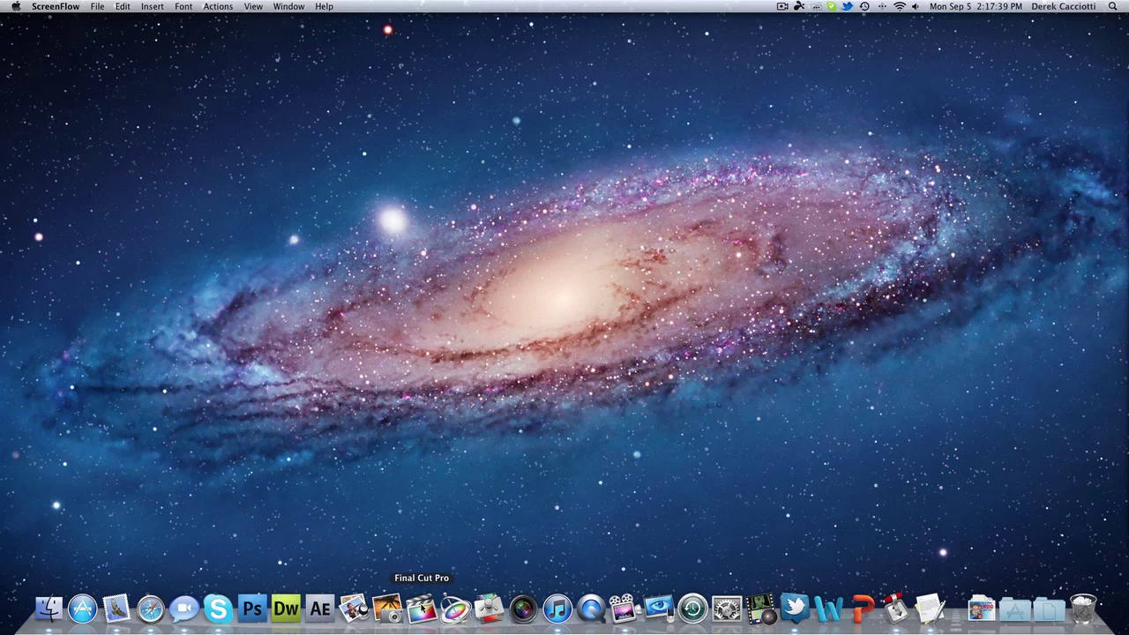
Launch Final Cut Pro and show the Project Library with the saved projects.
{"action": "left_click", "coordinate": [423, 607]}
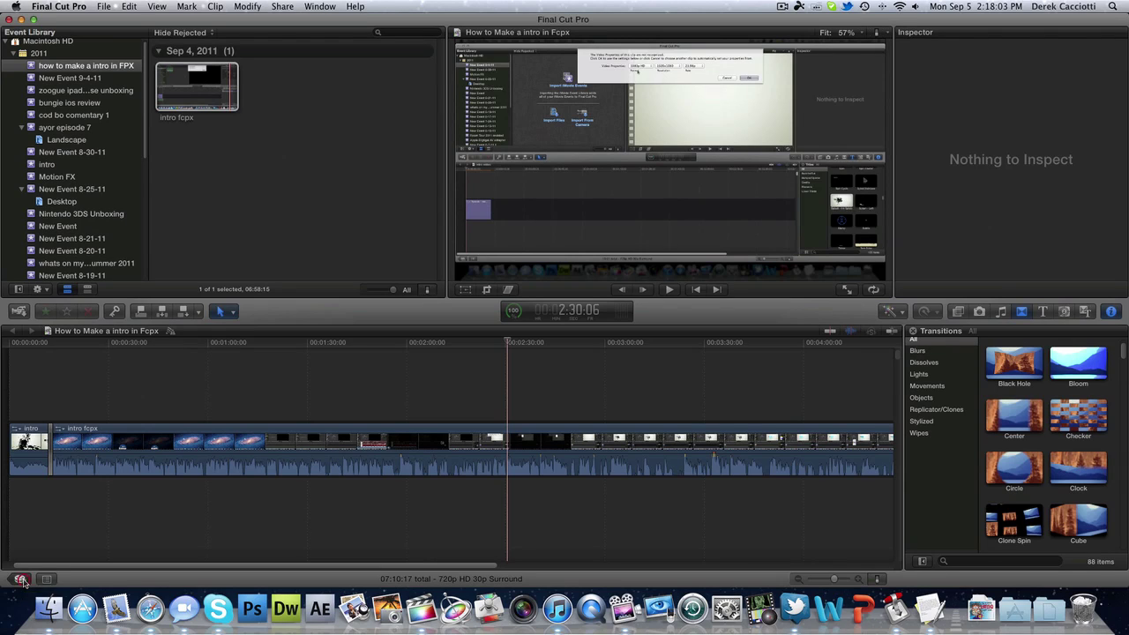
{"action": "left_click", "coordinate": [59, 573]}
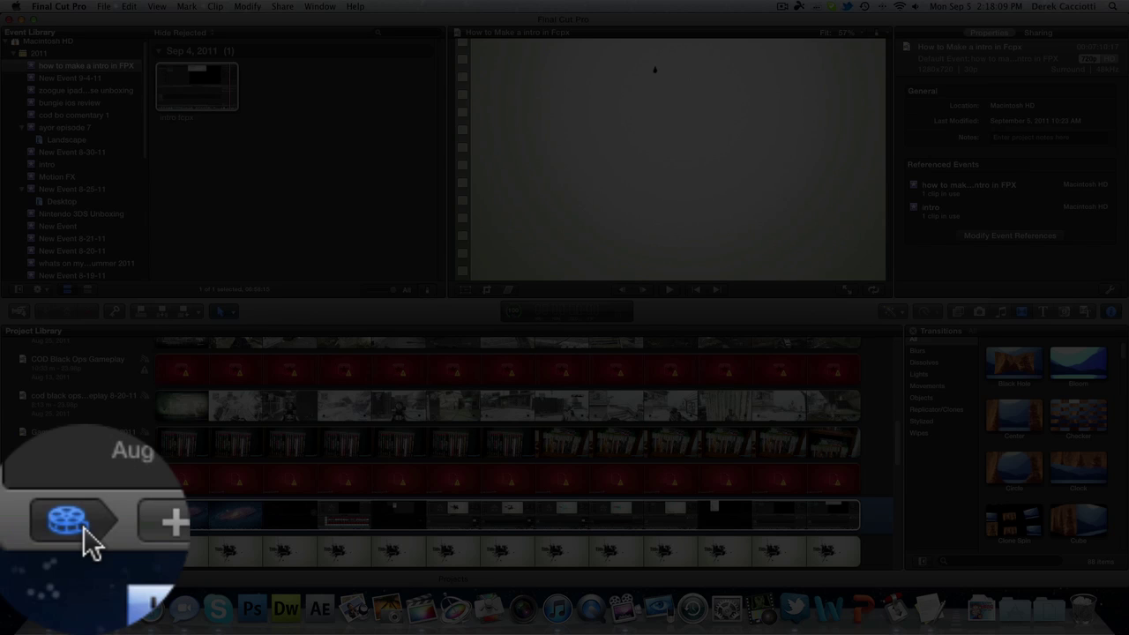
Create a new project named 'inro video 2' with default settings.
{"action": "left_click", "coordinate": [48, 578]}
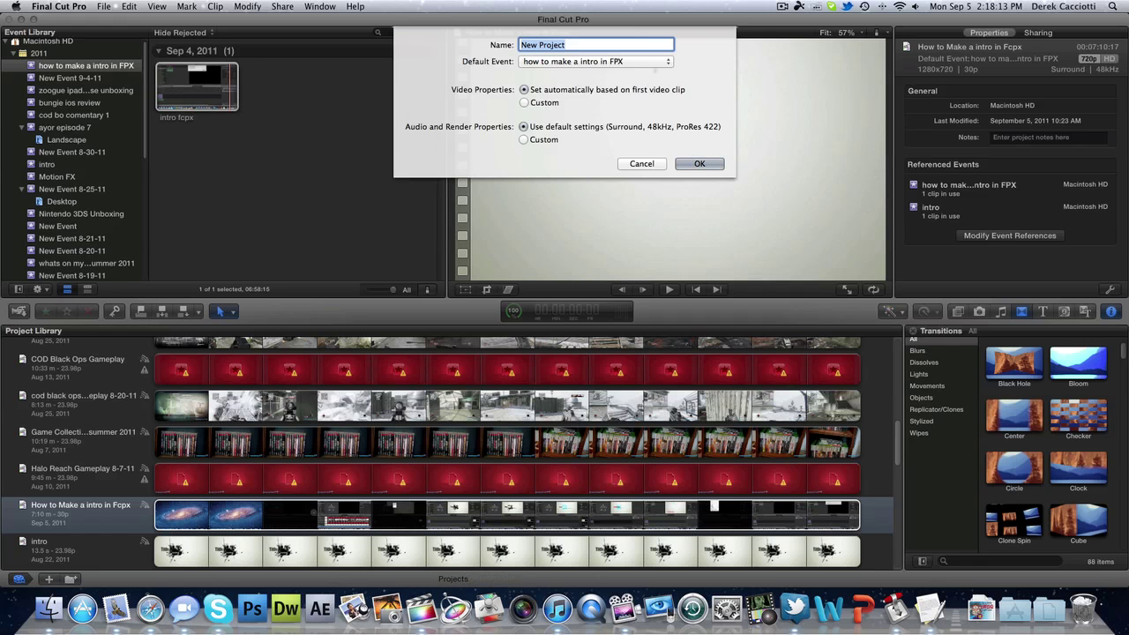
{"action": "key", "text": "BackSpace"}
{"action": "type", "text": "in"}
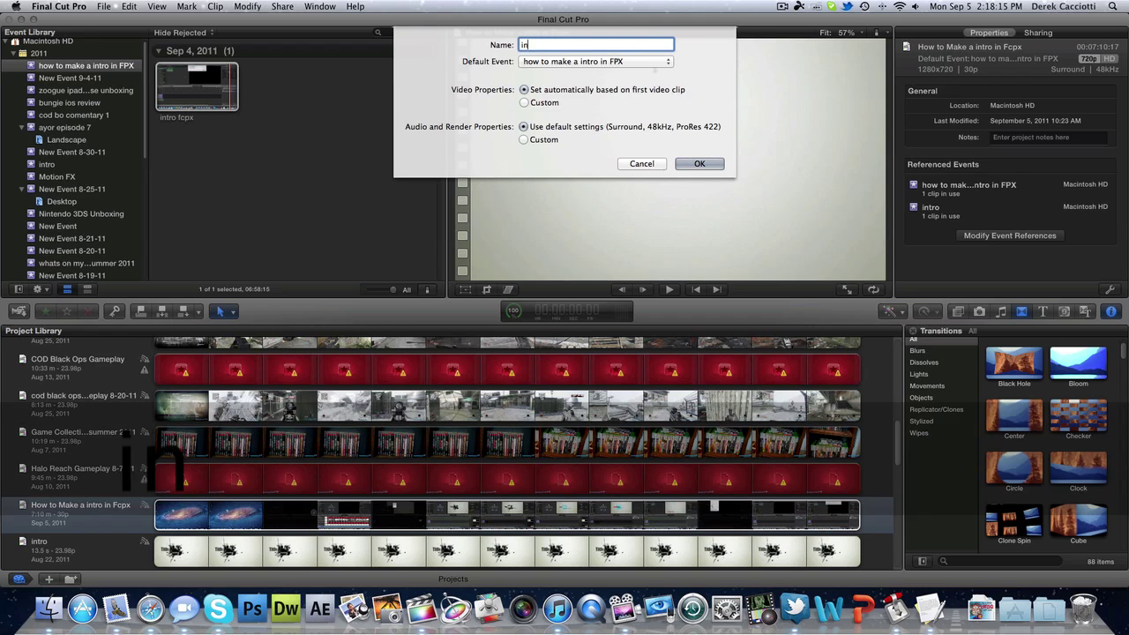
{"action": "type", "text": "ro v"}
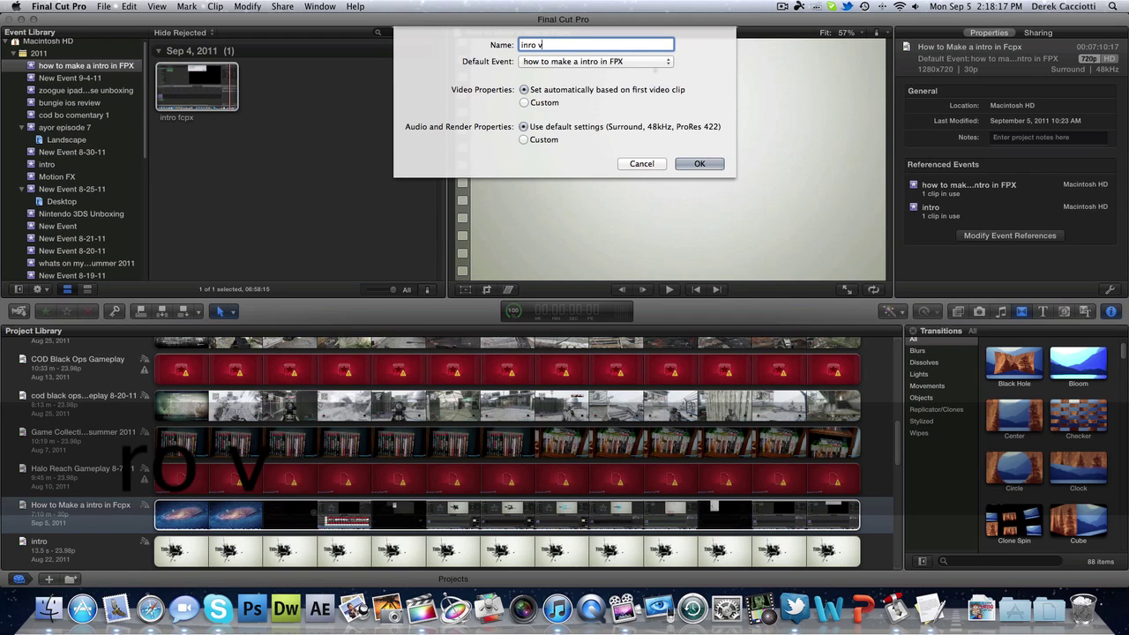
{"action": "type", "text": "ideo 2"}
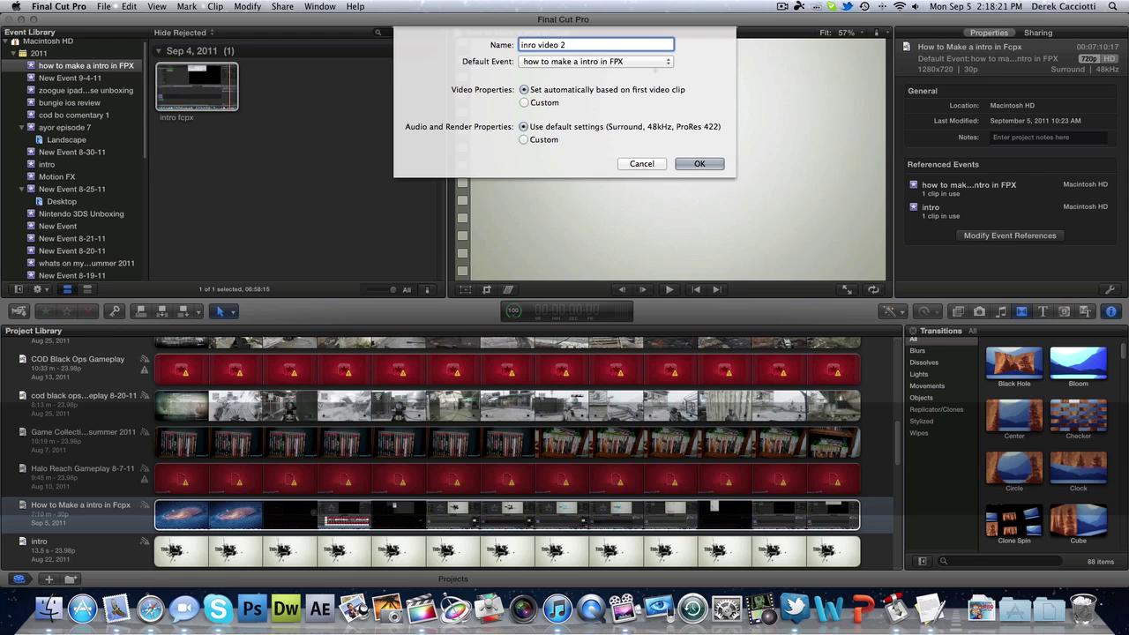
{"action": "key", "text": "Return"}
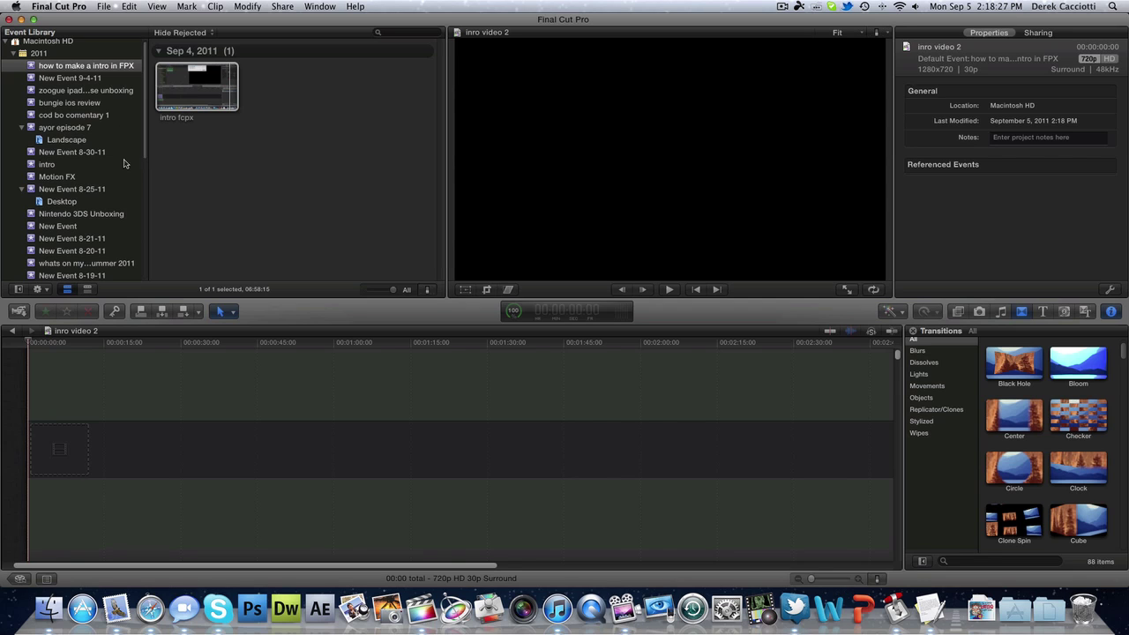
Add a new empty event, New Event 9-5-11, to the Event Library.
{"action": "right_click", "coordinate": [124, 144]}
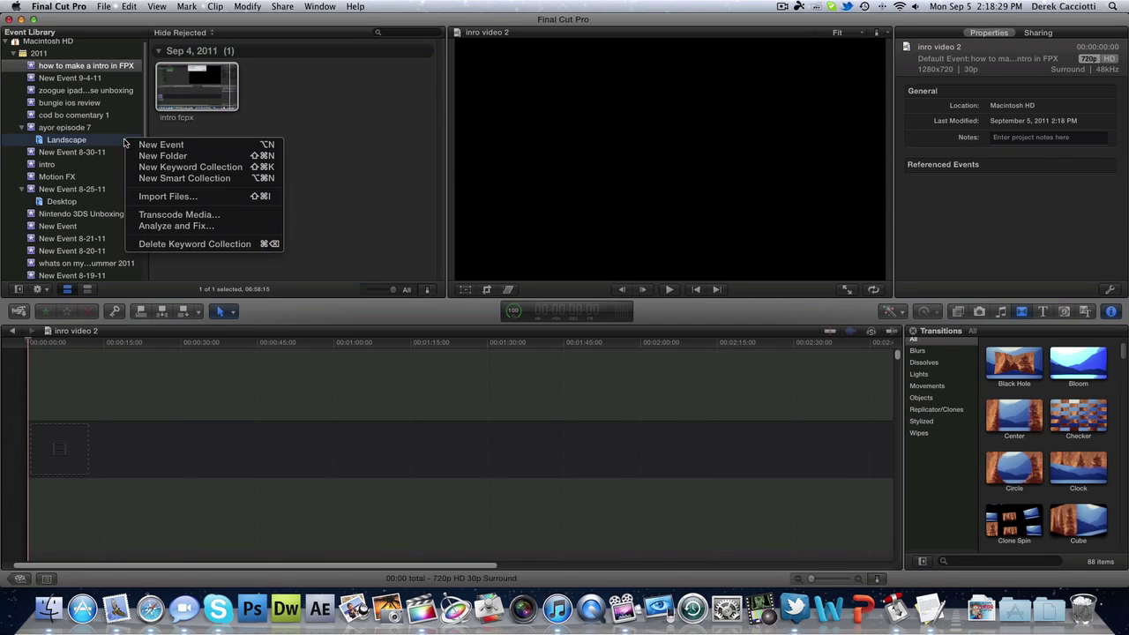
{"action": "left_click", "coordinate": [137, 145]}
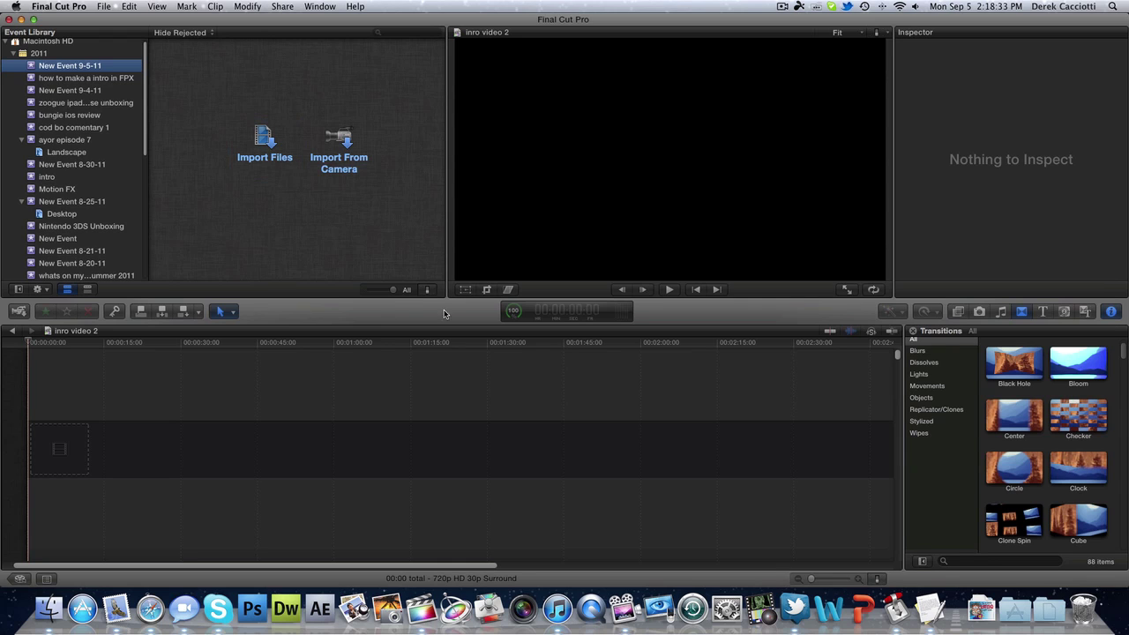
{"action": "left_click", "coordinate": [1077, 370]}
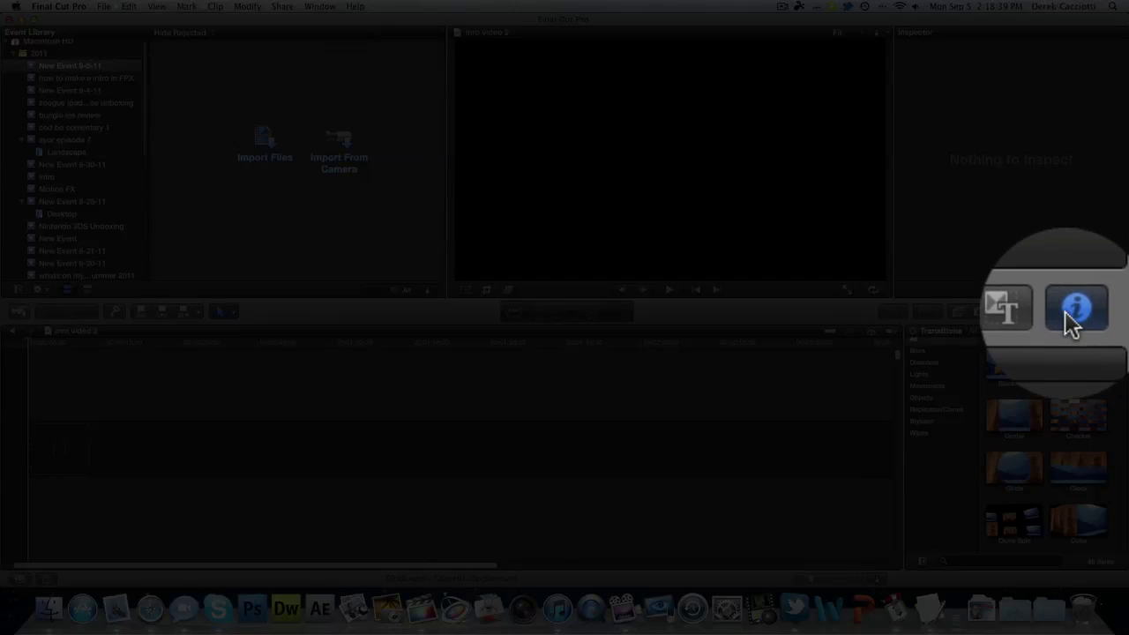
Close the Transitions browser while leaving the Inspector shown.
{"action": "left_click", "coordinate": [1111, 313]}
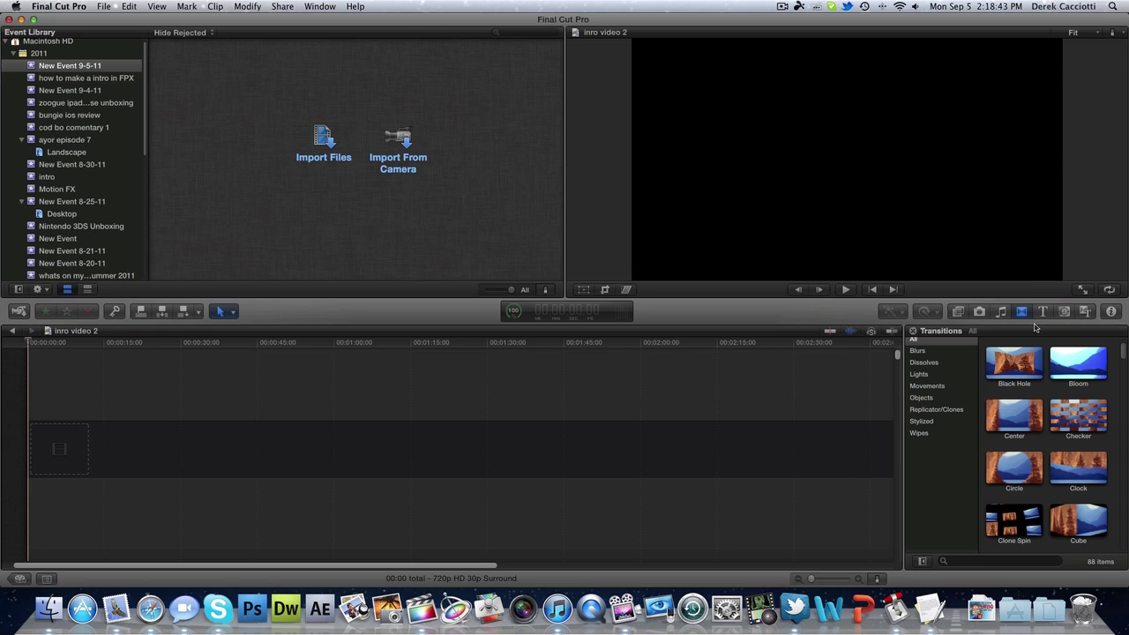
{"action": "left_click", "coordinate": [1022, 311]}
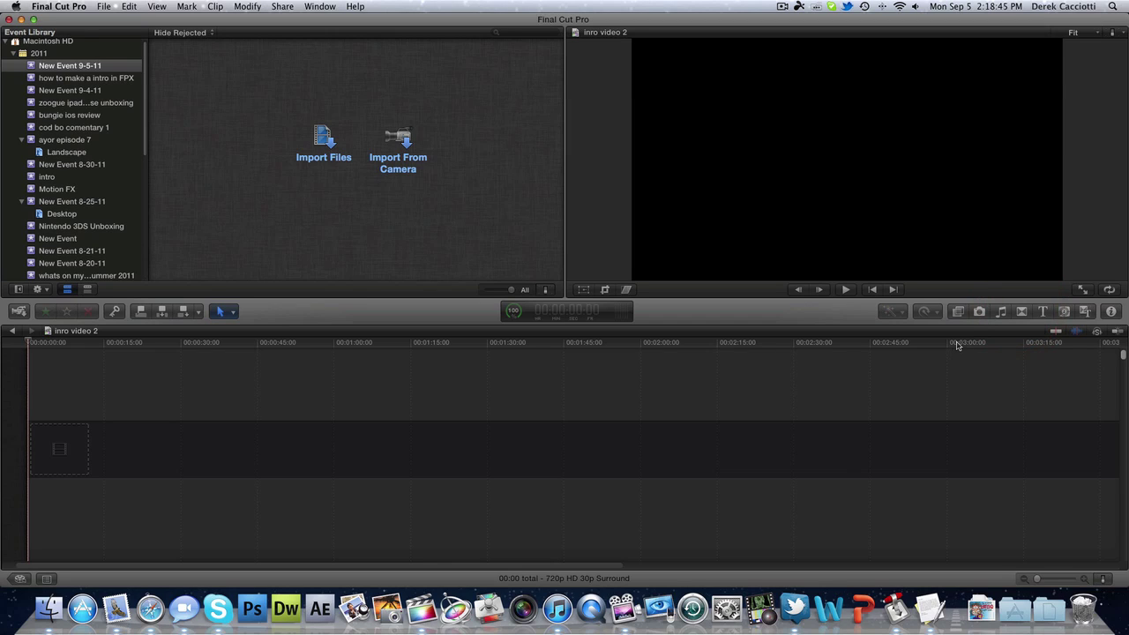
{"action": "left_click", "coordinate": [1110, 313]}
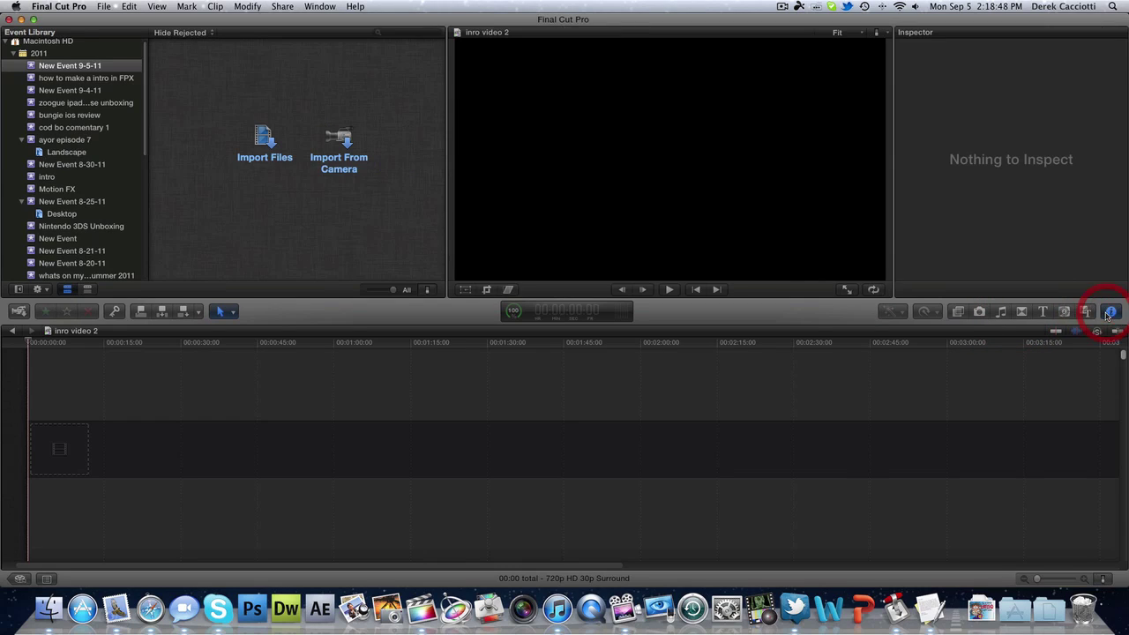
Drag the Splash - Ink Splats title from the Titles browser to the timeline start.
{"action": "left_click", "coordinate": [1043, 313]}
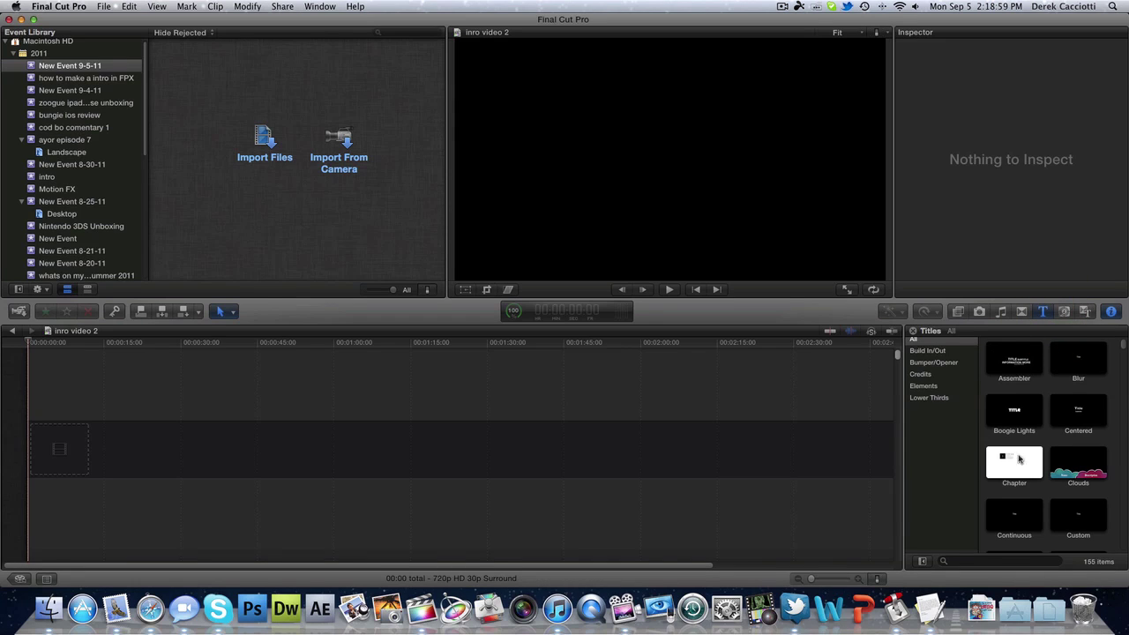
{"action": "scroll", "coordinate": [1029, 446], "scroll_direction": "down", "scroll_amount": 2}
{"action": "scroll", "coordinate": [1030, 445], "scroll_direction": "down", "scroll_amount": 10}
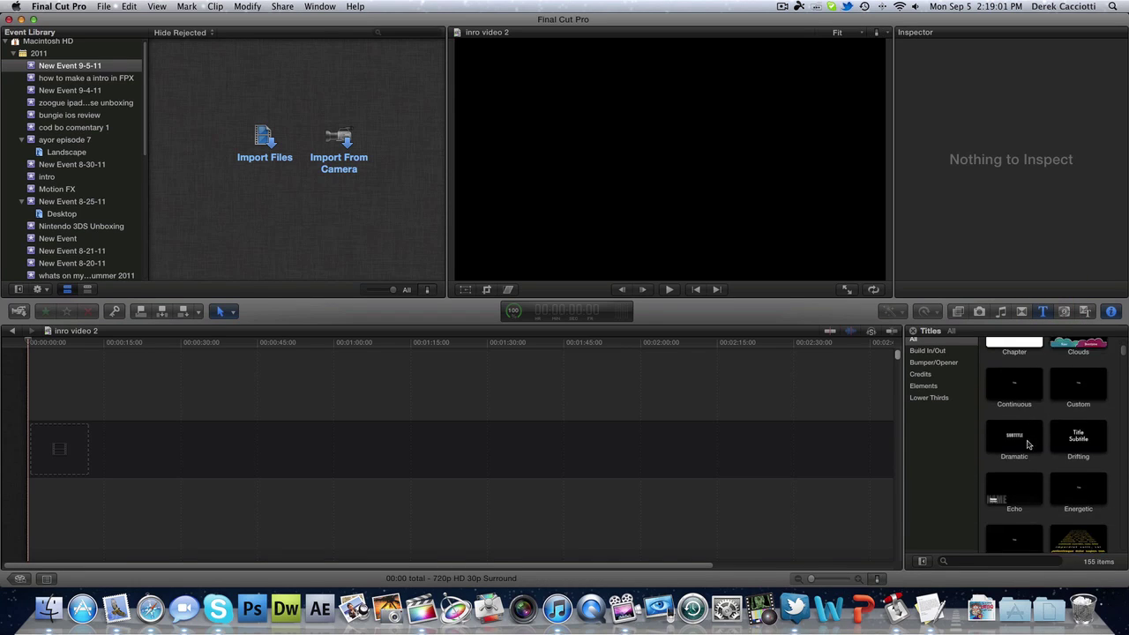
{"action": "scroll", "coordinate": [1023, 452], "scroll_direction": "down", "scroll_amount": 10}
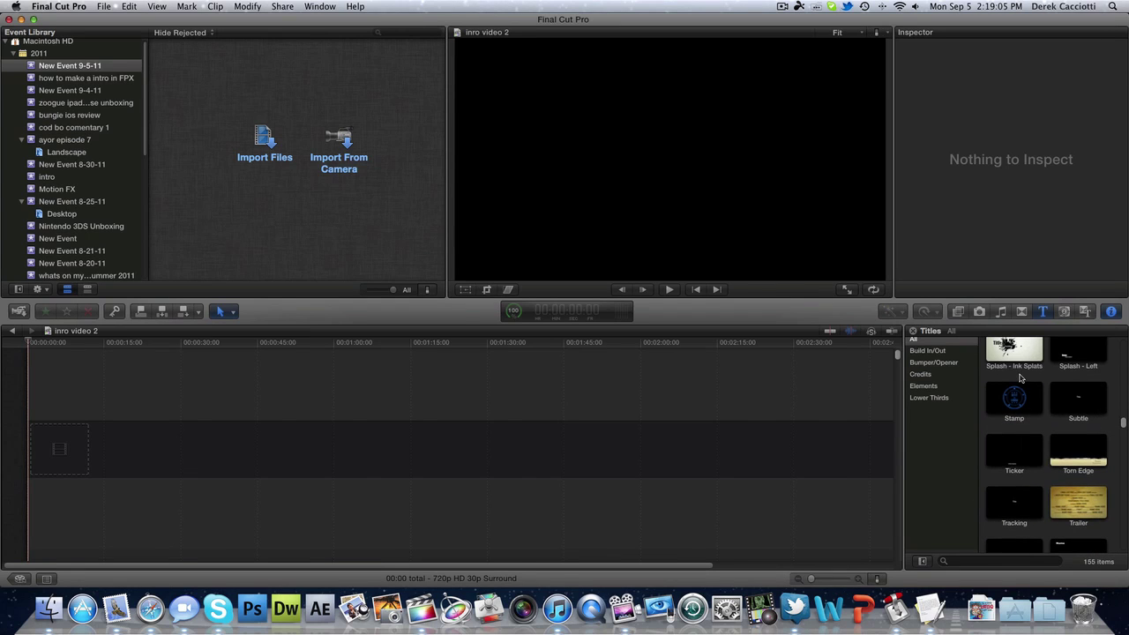
{"action": "scroll", "coordinate": [1019, 424], "scroll_direction": "up", "scroll_amount": 1}
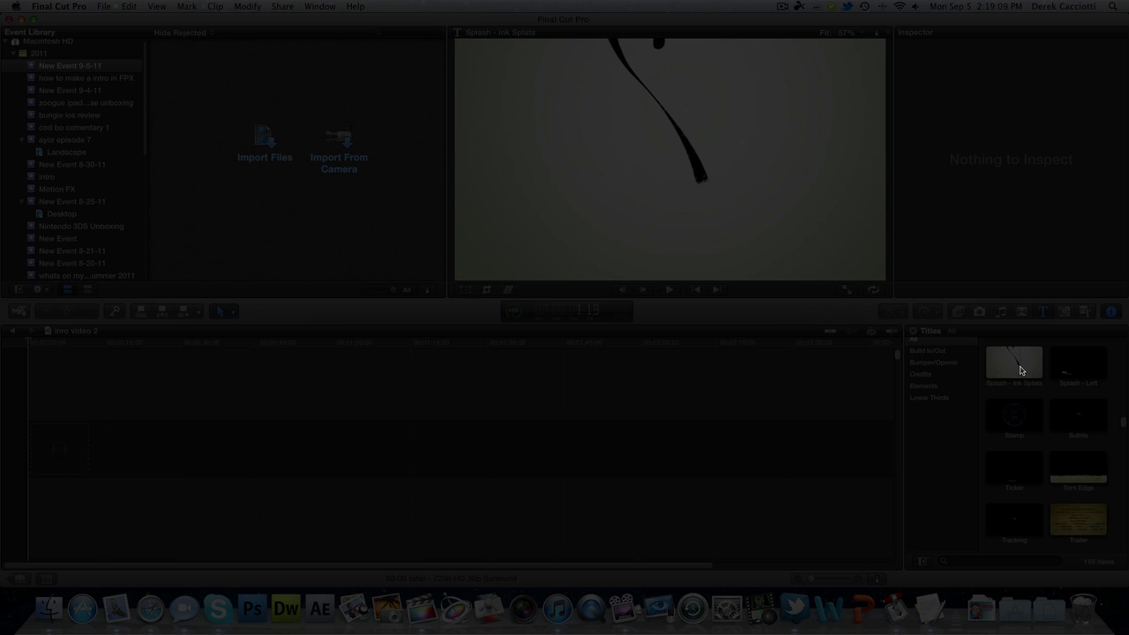
{"action": "left_click", "coordinate": [1016, 368]}
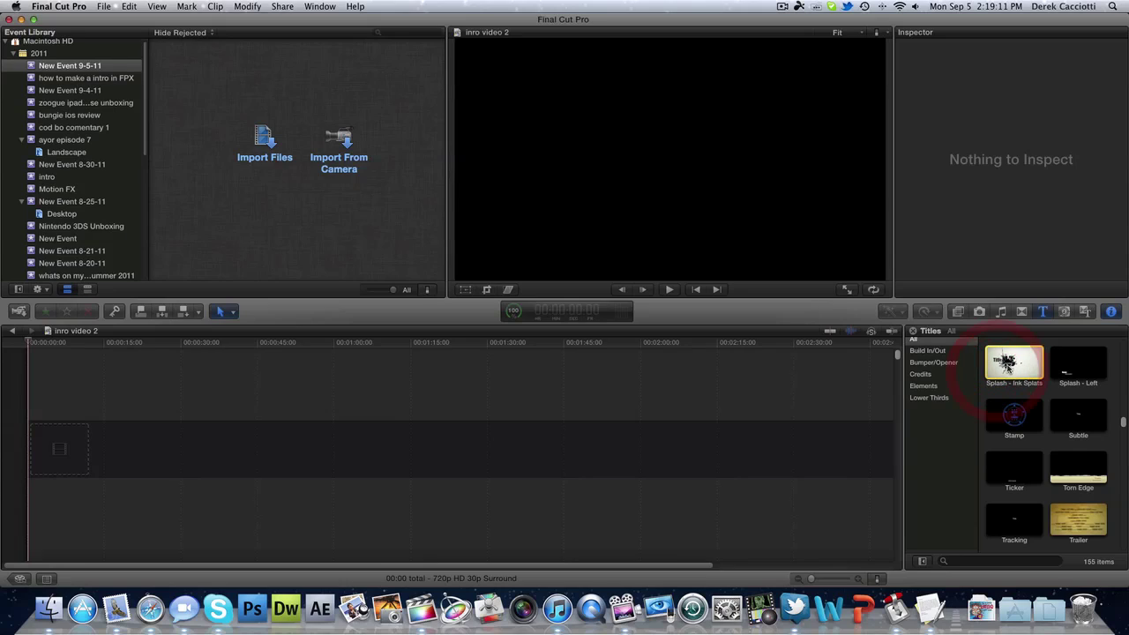
{"action": "left_click_drag", "start_coordinate": [1016, 369], "coordinate": [194, 451]}
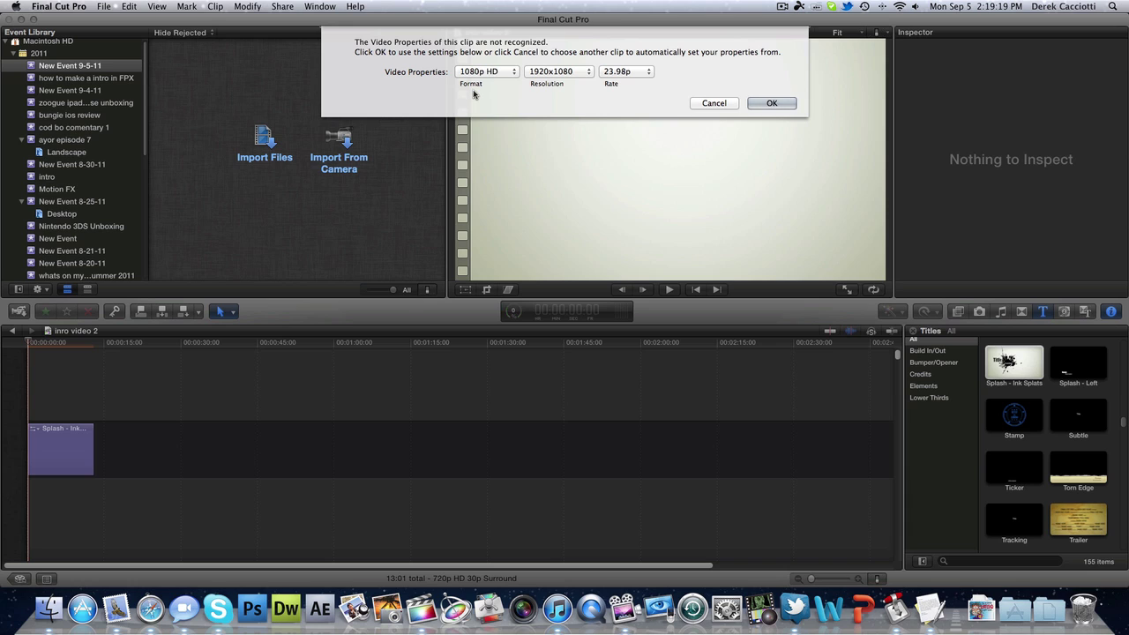
Confirm the project video properties as 720p HD, 1280x720, 30p.
{"action": "left_click", "coordinate": [485, 76]}
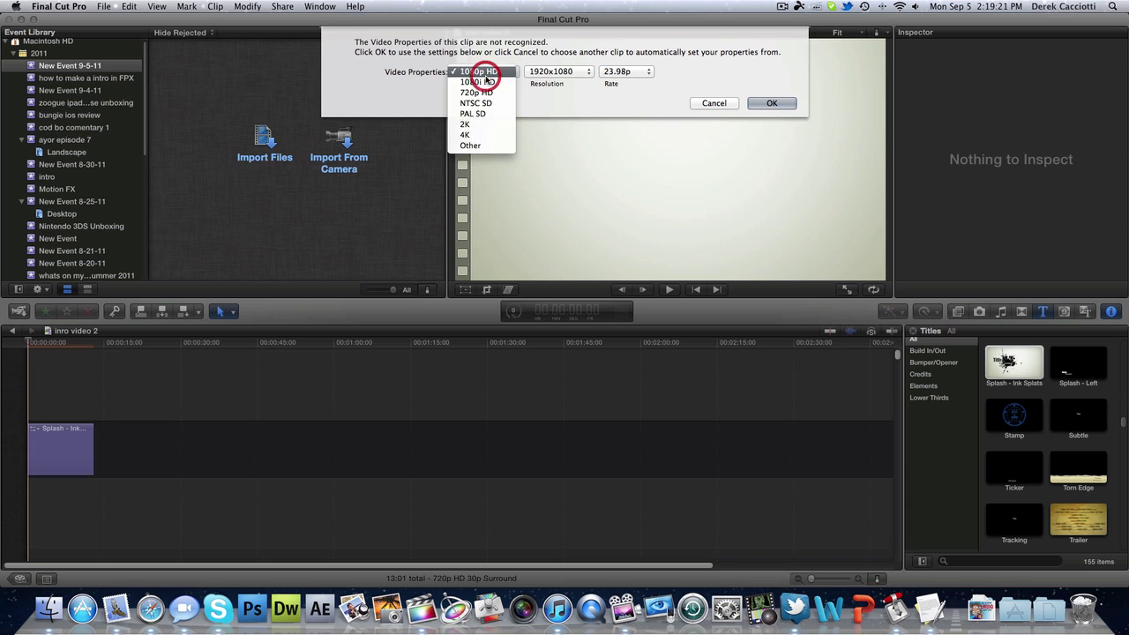
{"action": "left_click", "coordinate": [477, 91]}
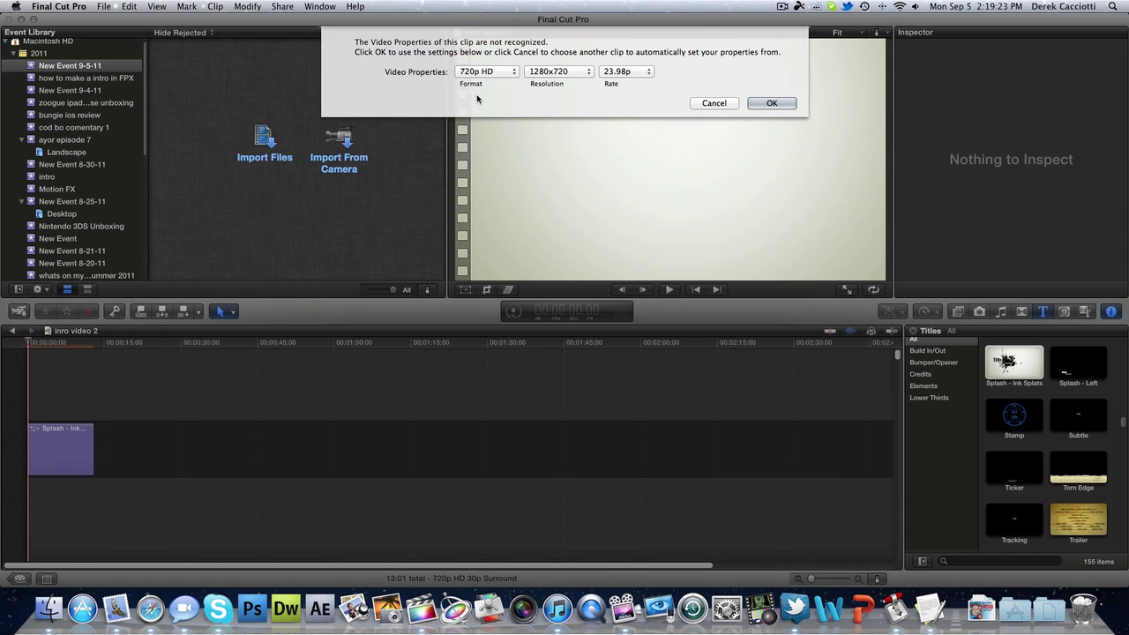
{"action": "left_click", "coordinate": [625, 73]}
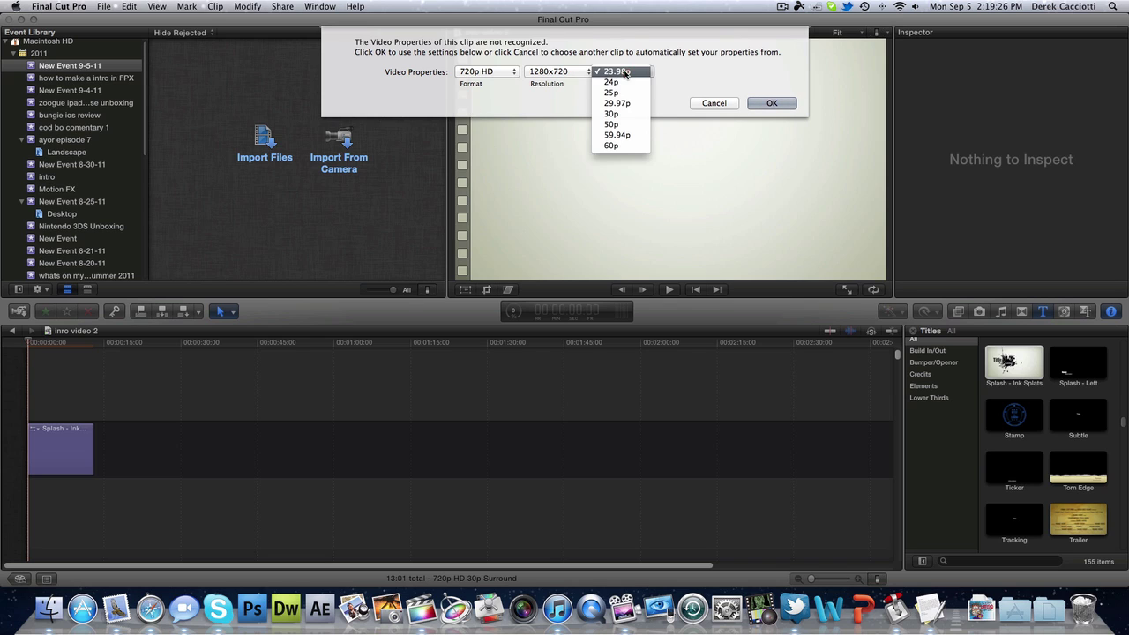
{"action": "left_click", "coordinate": [611, 114]}
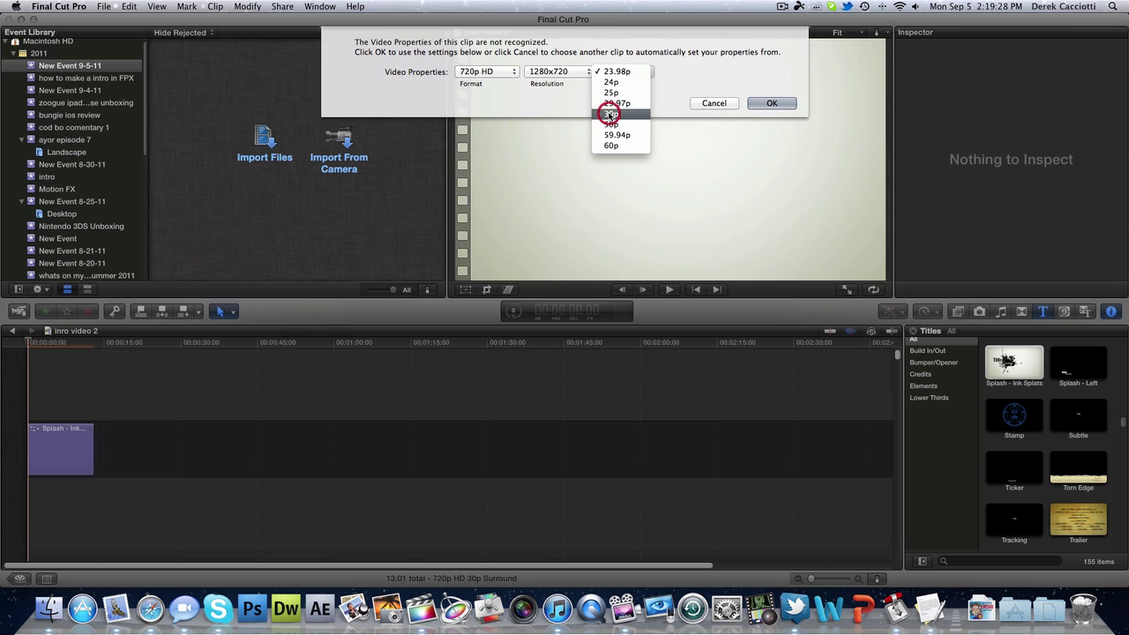
{"action": "left_click", "coordinate": [765, 105]}
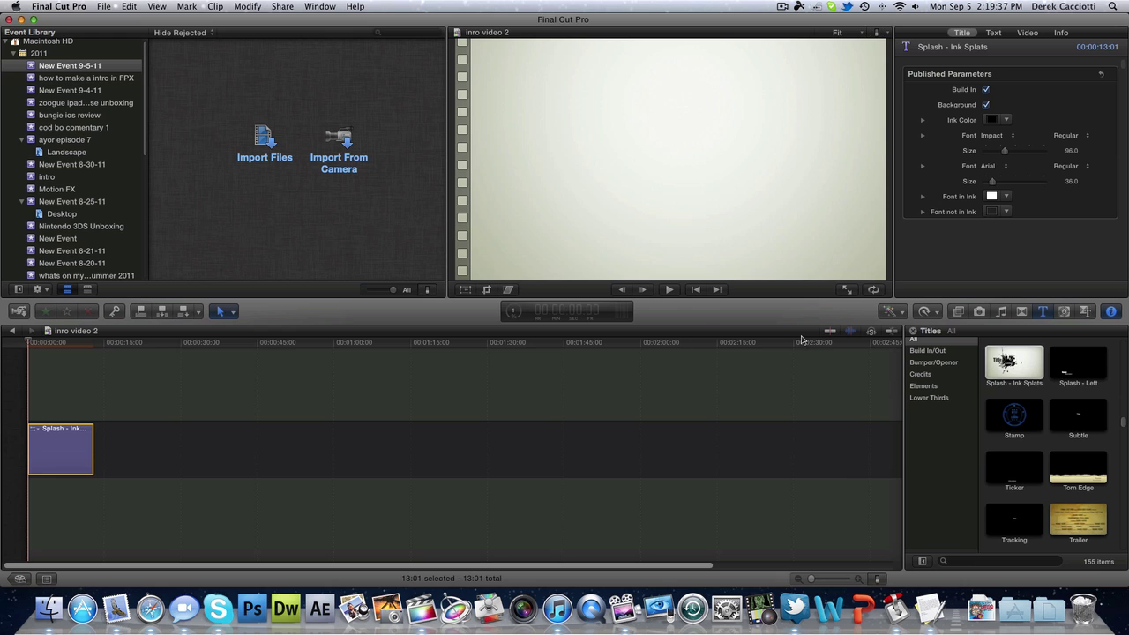
Move the playhead to about 9 seconds to preview the Title and Subtitle over the splats.
{"action": "left_click", "coordinate": [830, 331]}
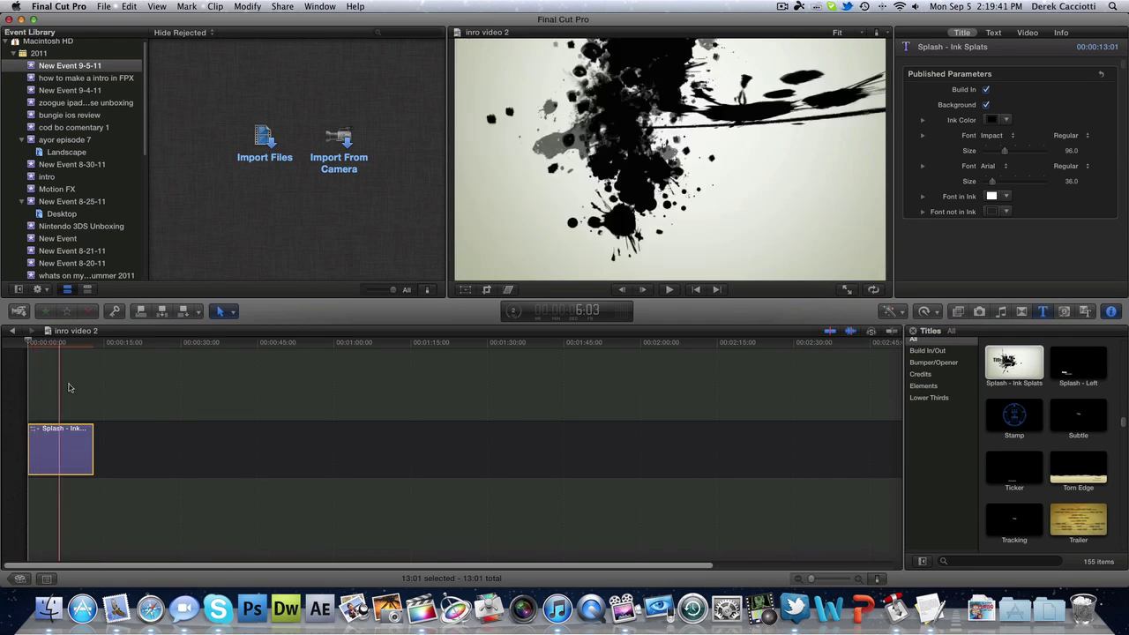
{"action": "left_click", "coordinate": [829, 331]}
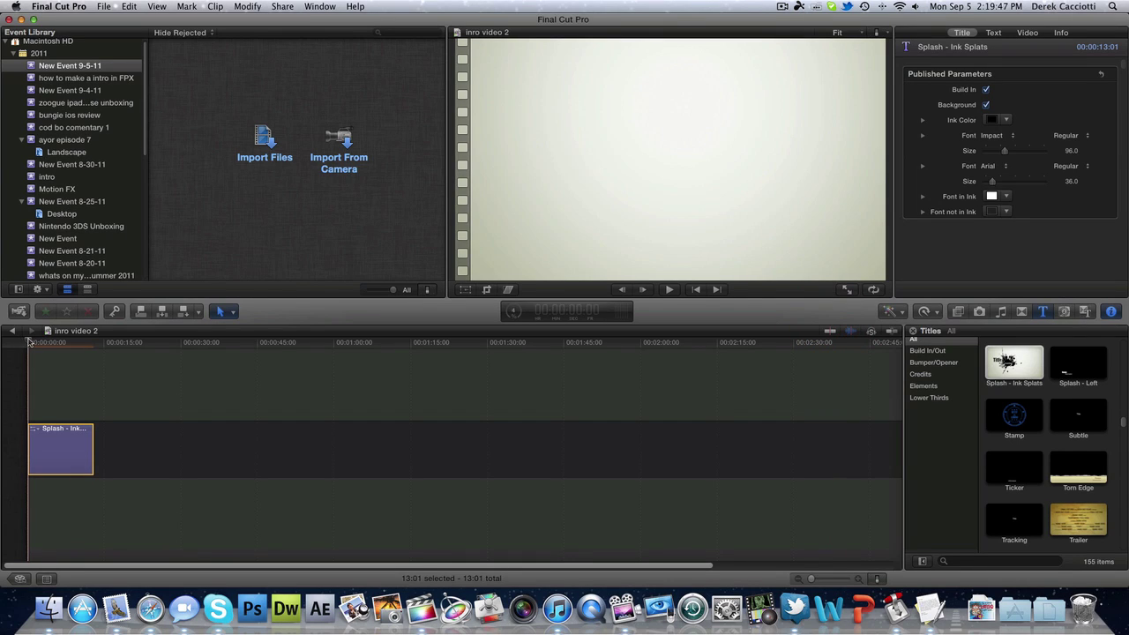
{"action": "left_click_drag", "start_coordinate": [29, 341], "coordinate": [78, 345]}
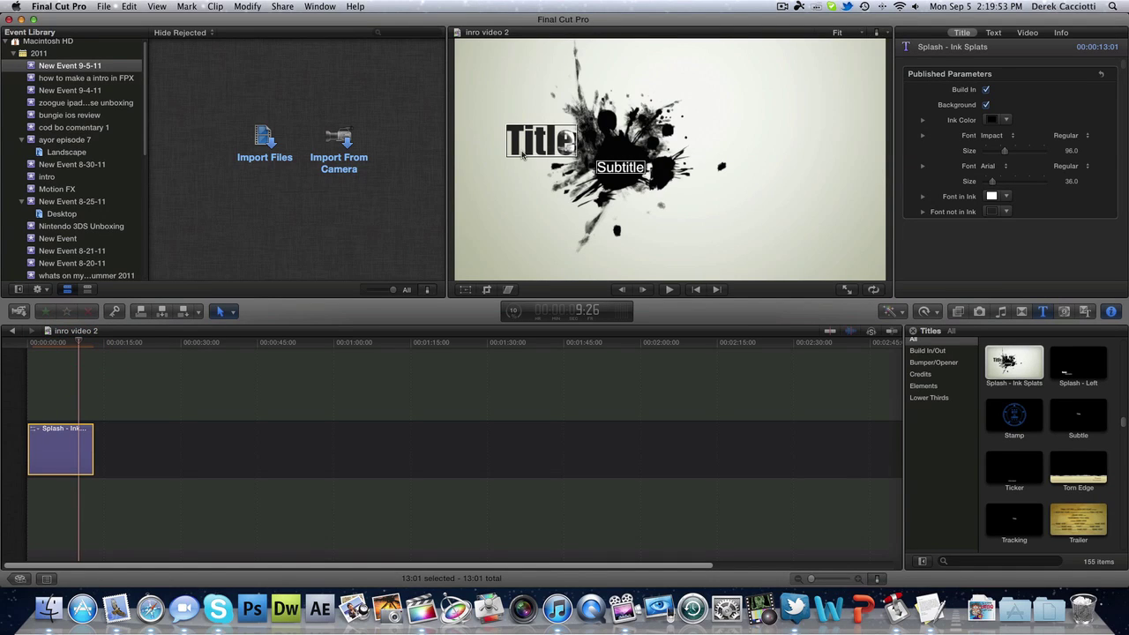
Replace the Title placeholder with the creator's channel name.
{"action": "double_click", "coordinate": [522, 155]}
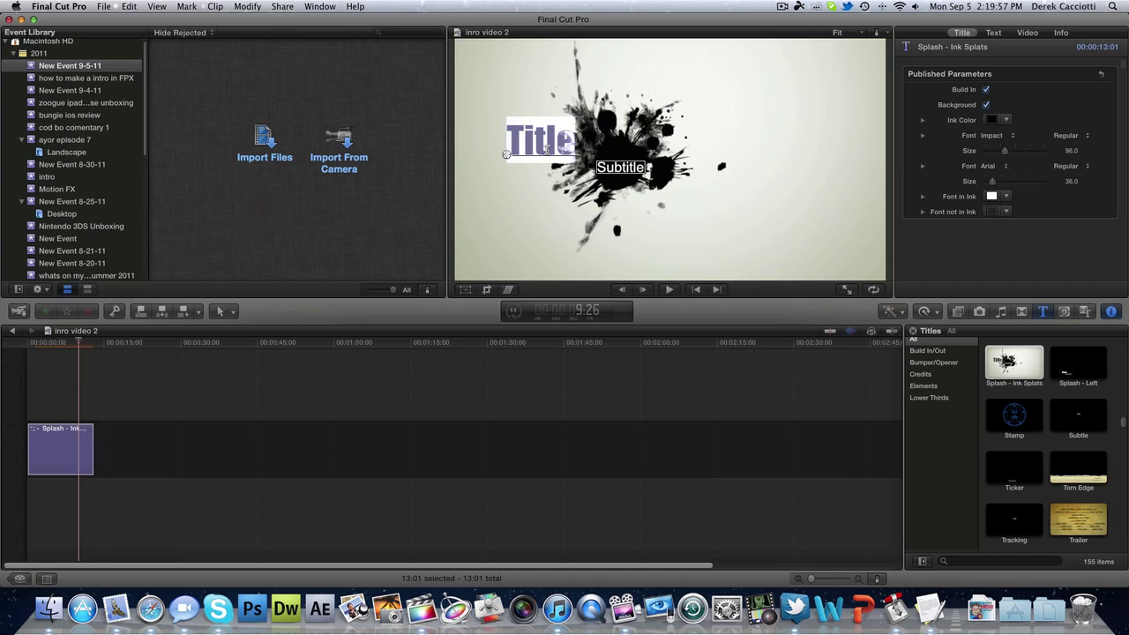
{"action": "key", "text": "BackSpace"}
{"action": "type", "text": "S"}
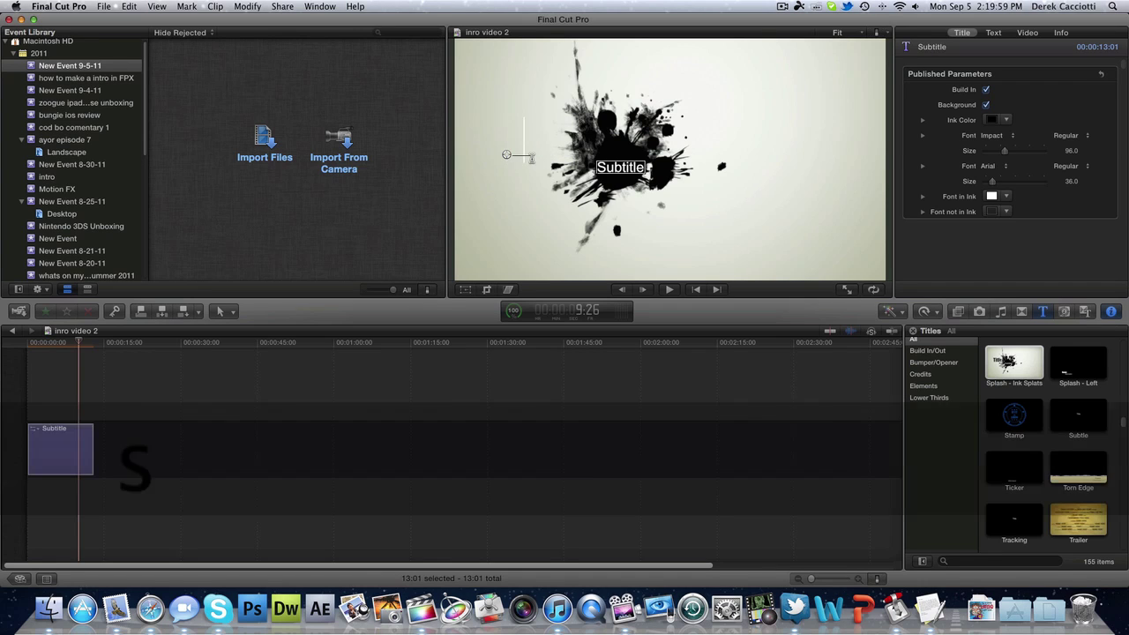
{"action": "key", "text": "BackSpace"}
{"action": "type", "text": "appl"}
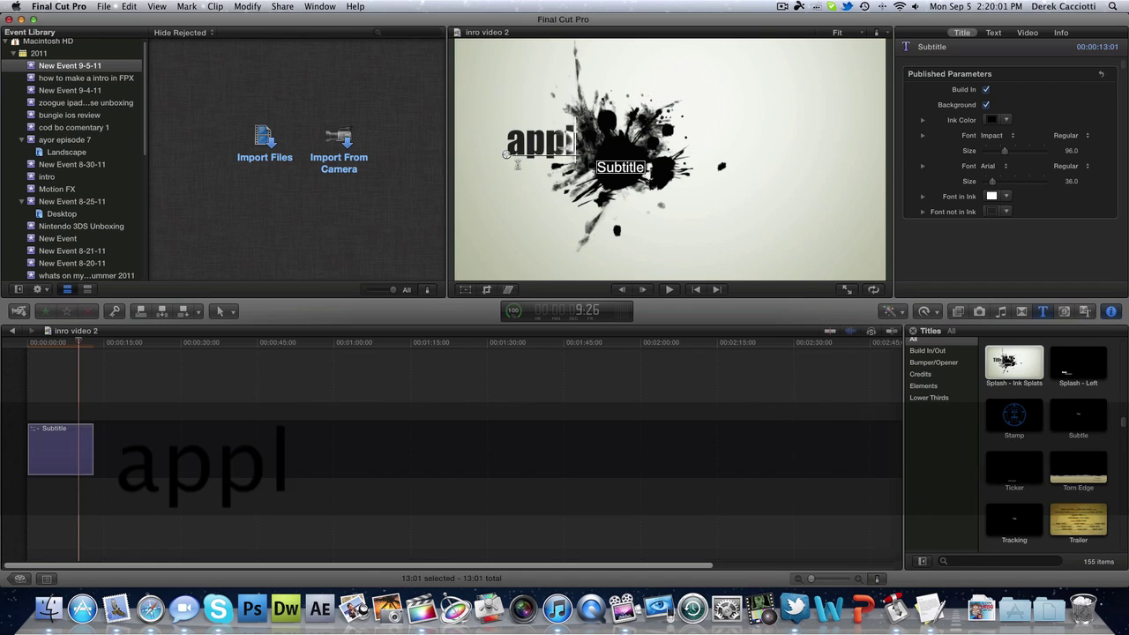
{"action": "type", "text": "egame"}
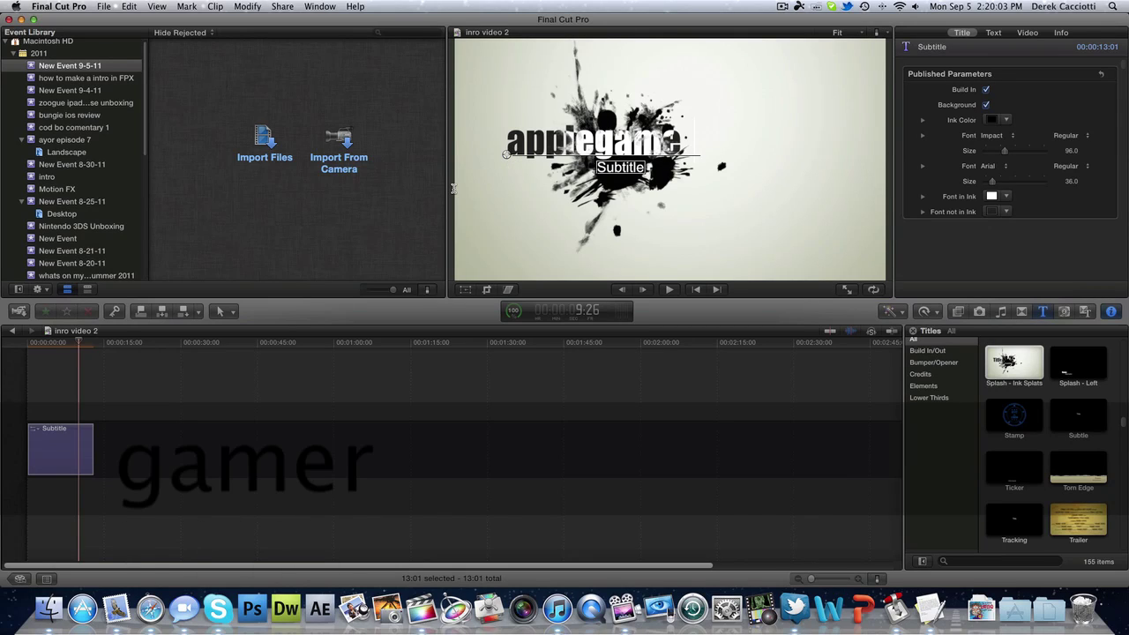
{"action": "type", "text": "r247"}
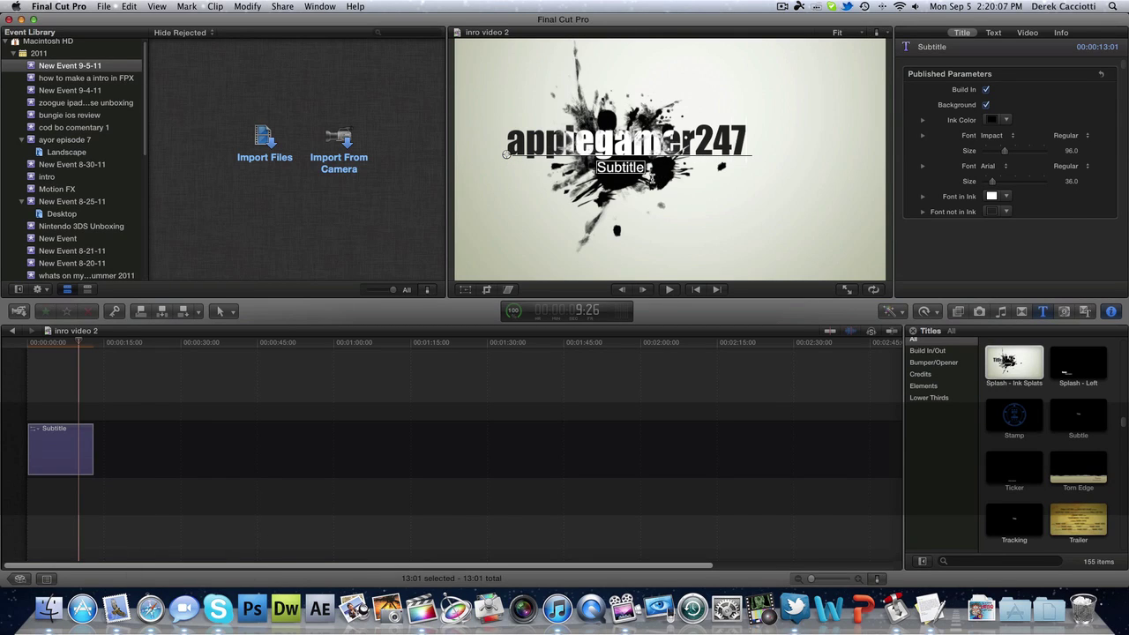
Change the subtitle text to 'intro'.
{"action": "left_click", "coordinate": [639, 171]}
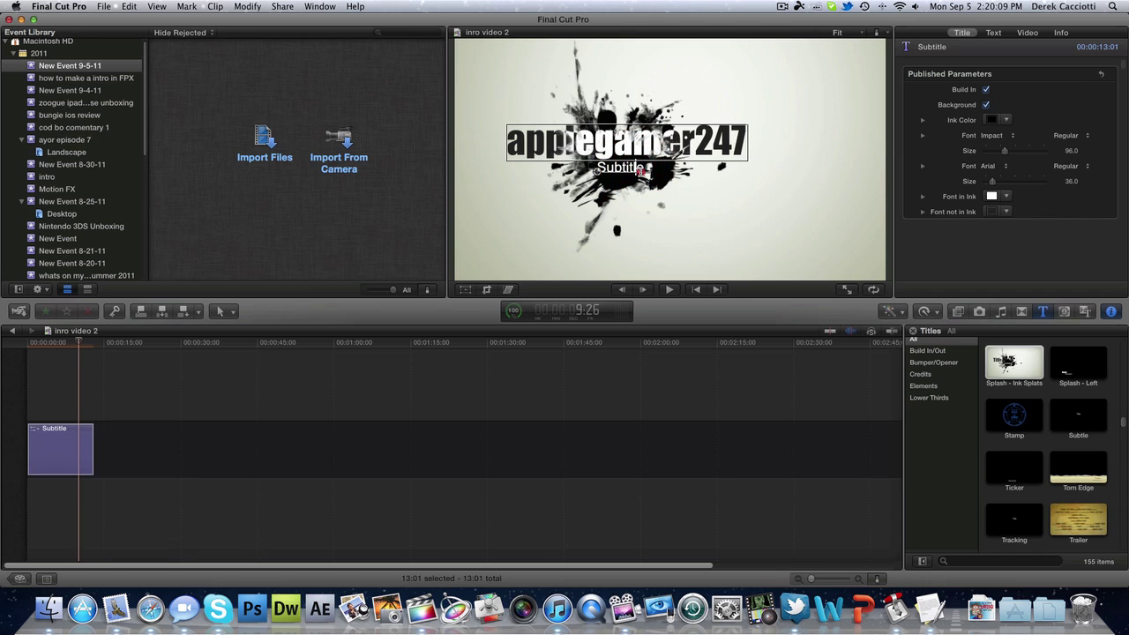
{"action": "double_click", "coordinate": [638, 171]}
{"action": "key", "text": "BackSpace"}
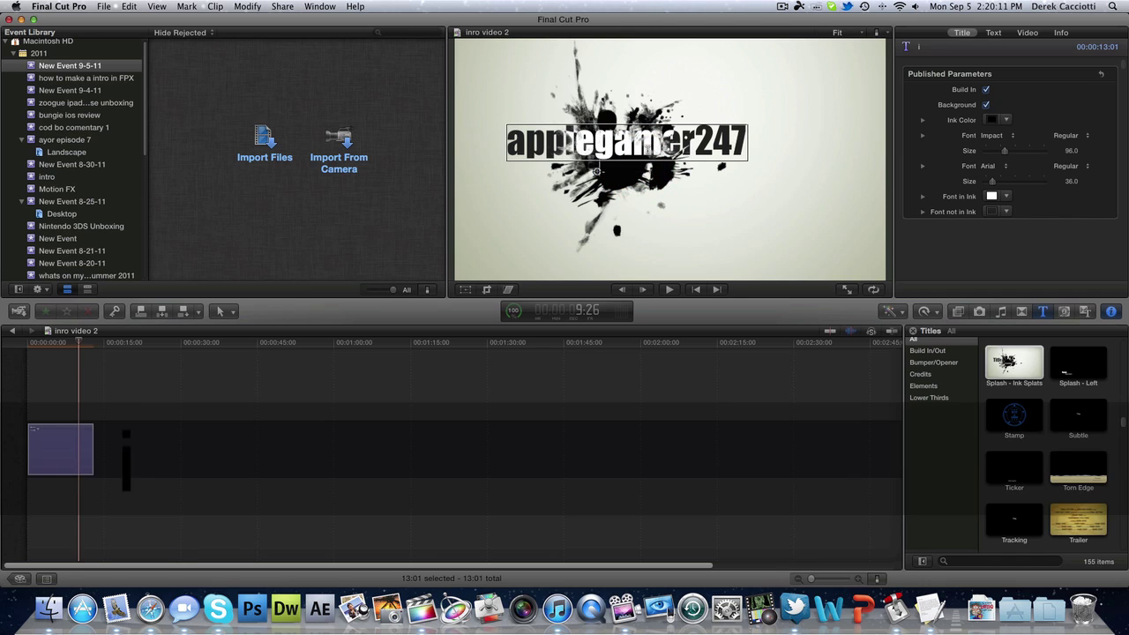
{"action": "type", "text": "intro"}
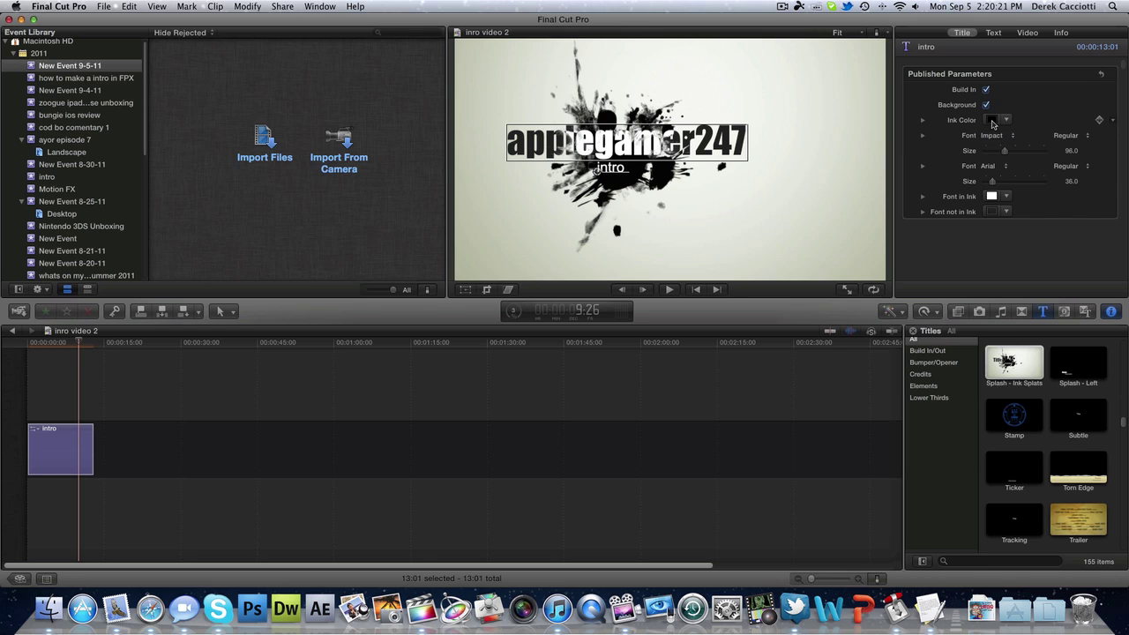
Set the Ink Color to blue using the Colors window crayons.
{"action": "left_click", "coordinate": [1005, 122]}
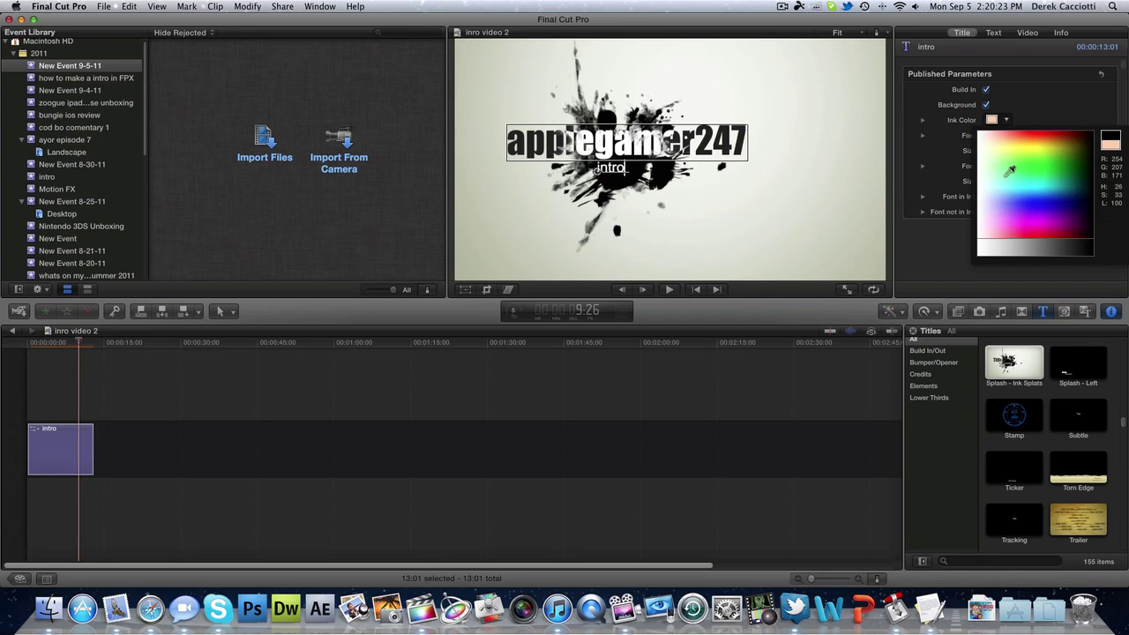
{"action": "left_click", "coordinate": [1018, 189]}
{"action": "left_click_drag", "start_coordinate": [1018, 189], "coordinate": [1012, 181]}
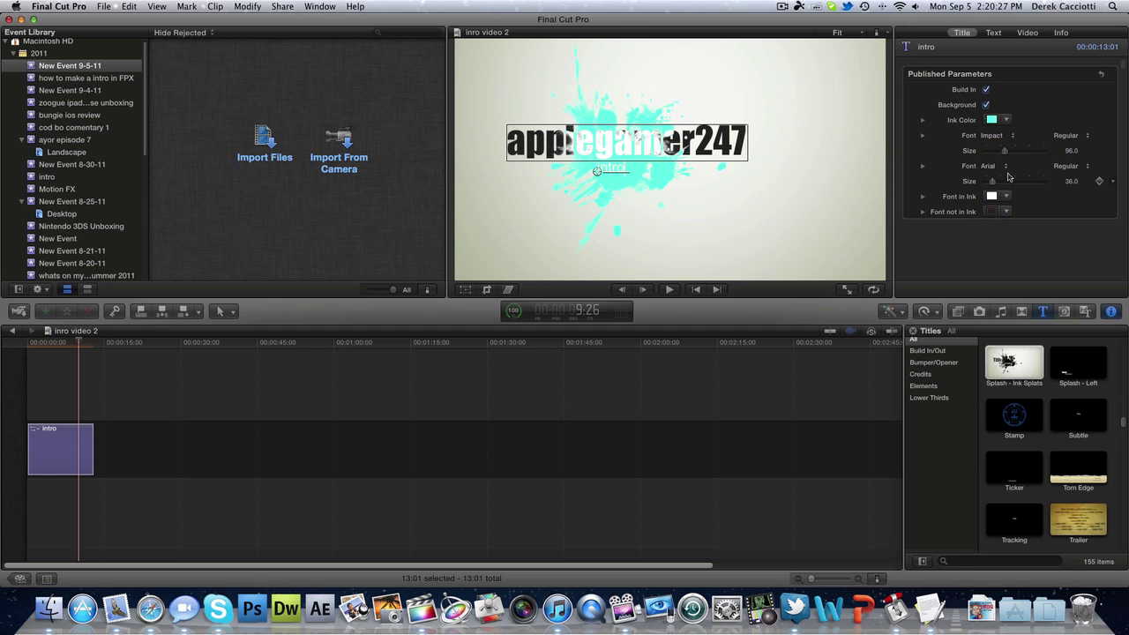
{"action": "left_click", "coordinate": [993, 120]}
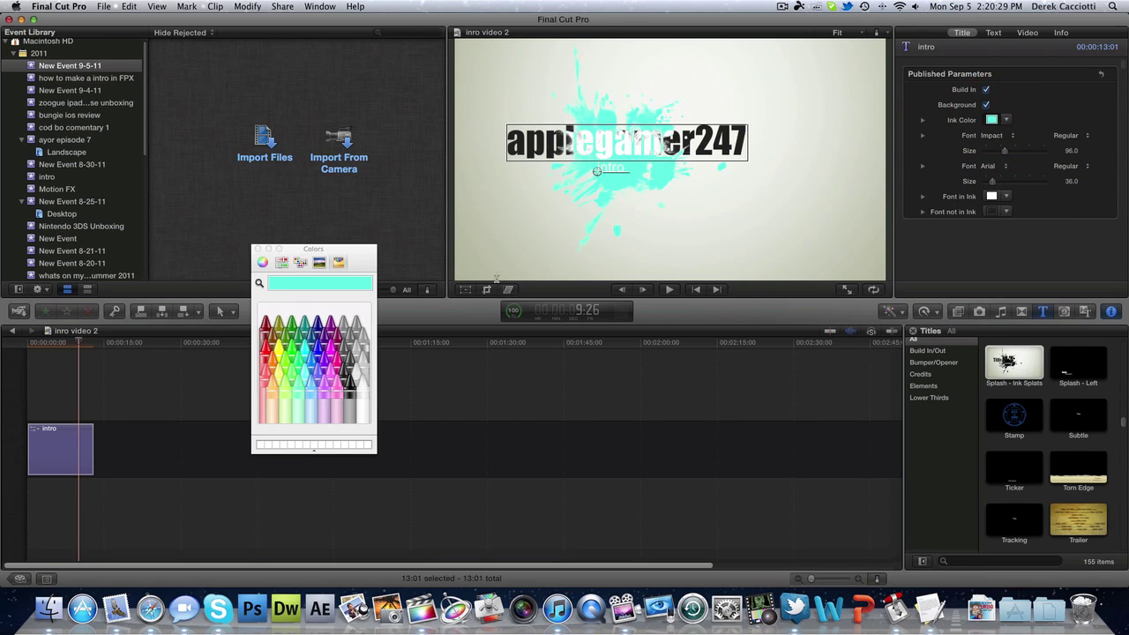
{"action": "left_click", "coordinate": [316, 365]}
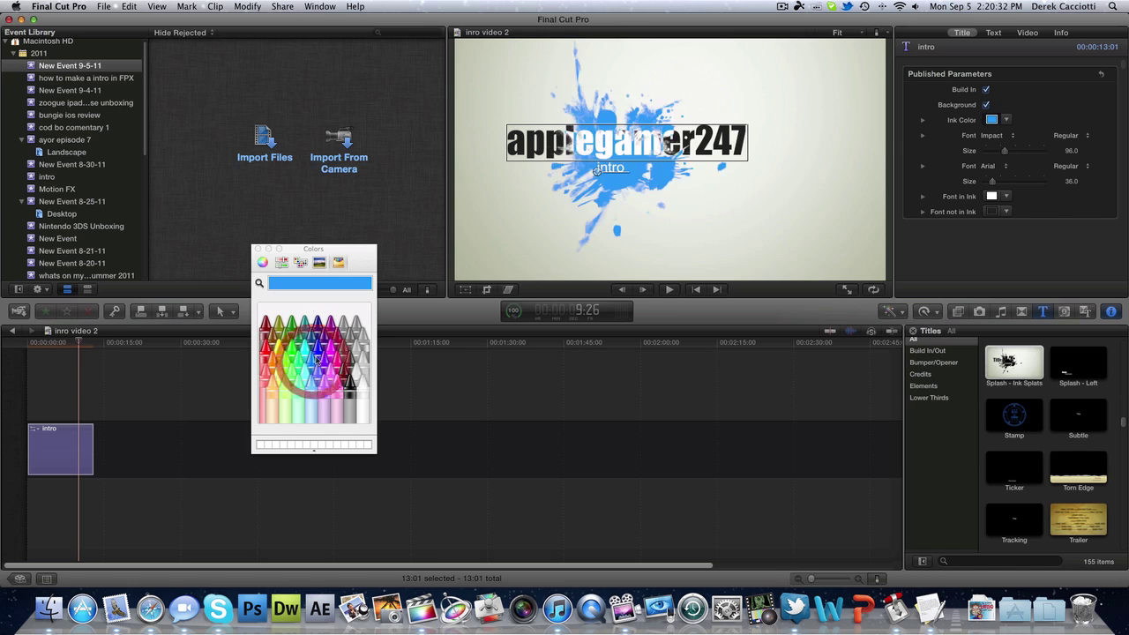
{"action": "left_click", "coordinate": [254, 249]}
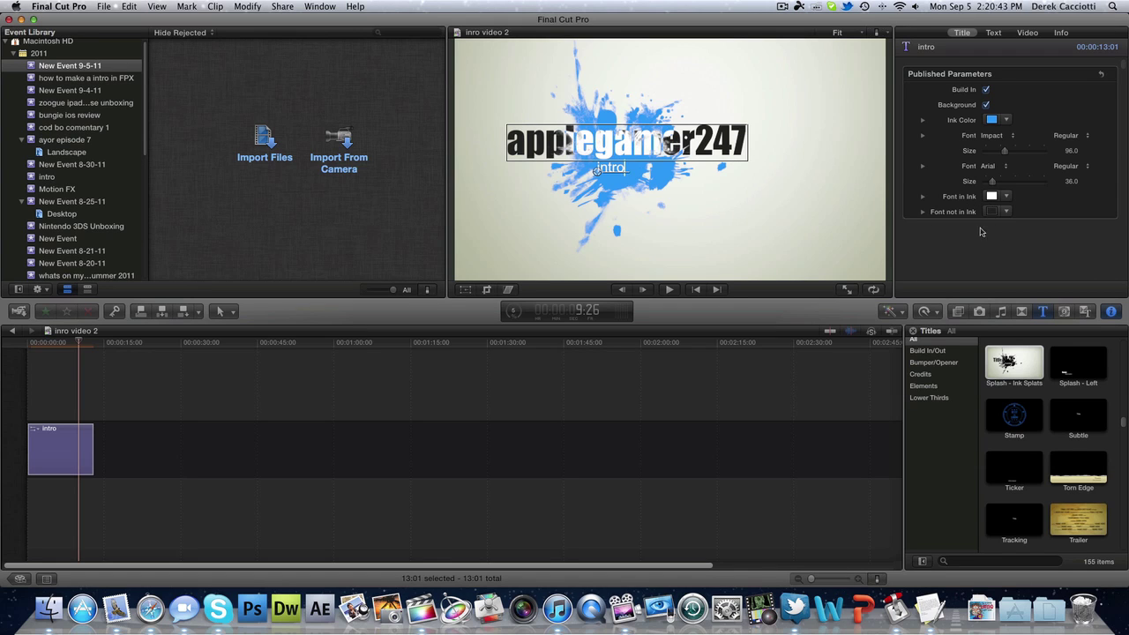
Keep the text inside the ink white and make the text outside the ink red.
{"action": "left_click", "coordinate": [1006, 197]}
{"action": "mouse_move", "coordinate": [982, 219]}
{"action": "left_mouse_down"}
{"action": "mouse_move", "coordinate": [994, 224]}
{"action": "mouse_move", "coordinate": [991, 194]}
{"action": "left_mouse_up"}
{"action": "left_click", "coordinate": [1023, 197]}
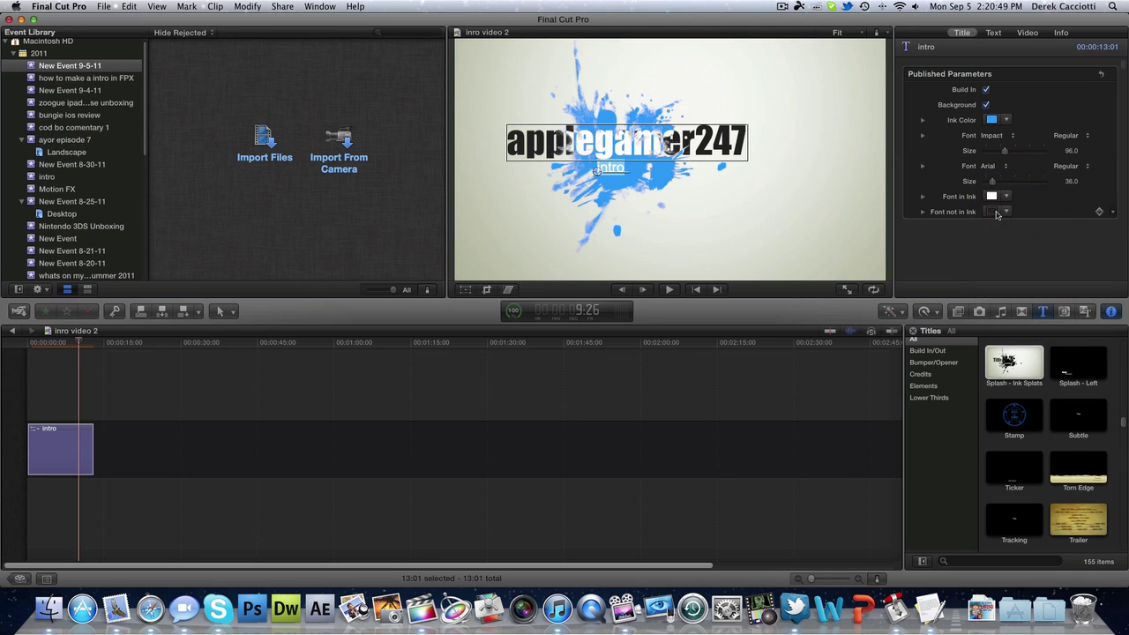
{"action": "left_click", "coordinate": [996, 212]}
{"action": "mouse_move", "coordinate": [992, 225]}
{"action": "left_mouse_down"}
{"action": "mouse_move", "coordinate": [1005, 225]}
{"action": "mouse_move", "coordinate": [988, 227]}
{"action": "mouse_move", "coordinate": [986, 328]}
{"action": "mouse_move", "coordinate": [1048, 322]}
{"action": "mouse_move", "coordinate": [1028, 315]}
{"action": "left_mouse_up"}
{"action": "left_click", "coordinate": [873, 242]}
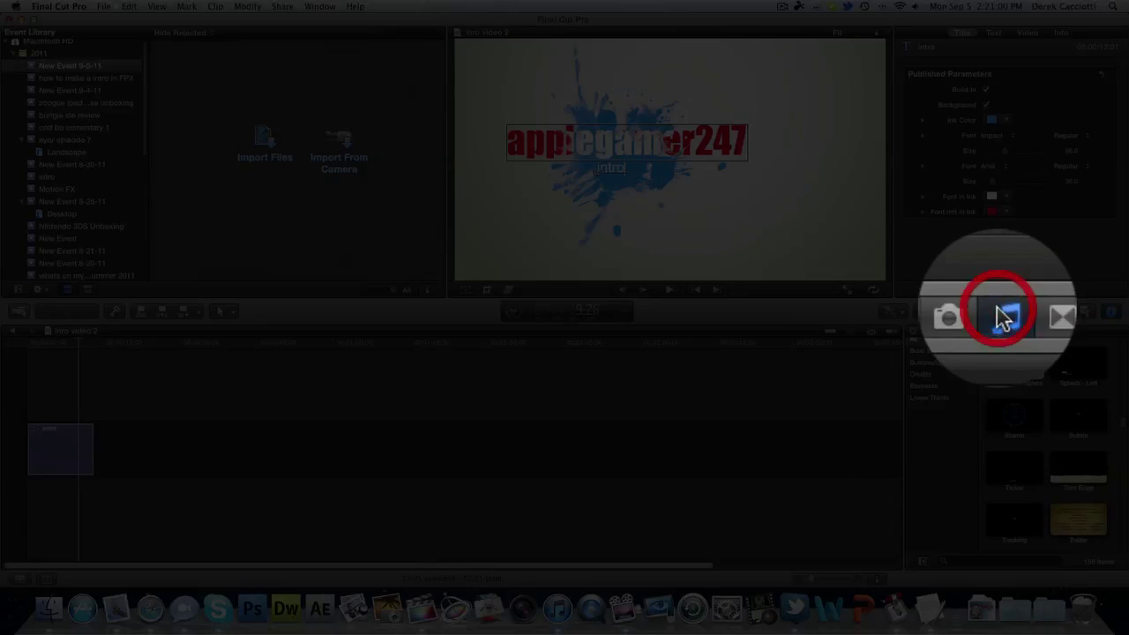
Search Final Cut Pro Sound Effects for 'thunder' and pick Thunder and Lightning 3.
{"action": "left_click", "coordinate": [1001, 312]}
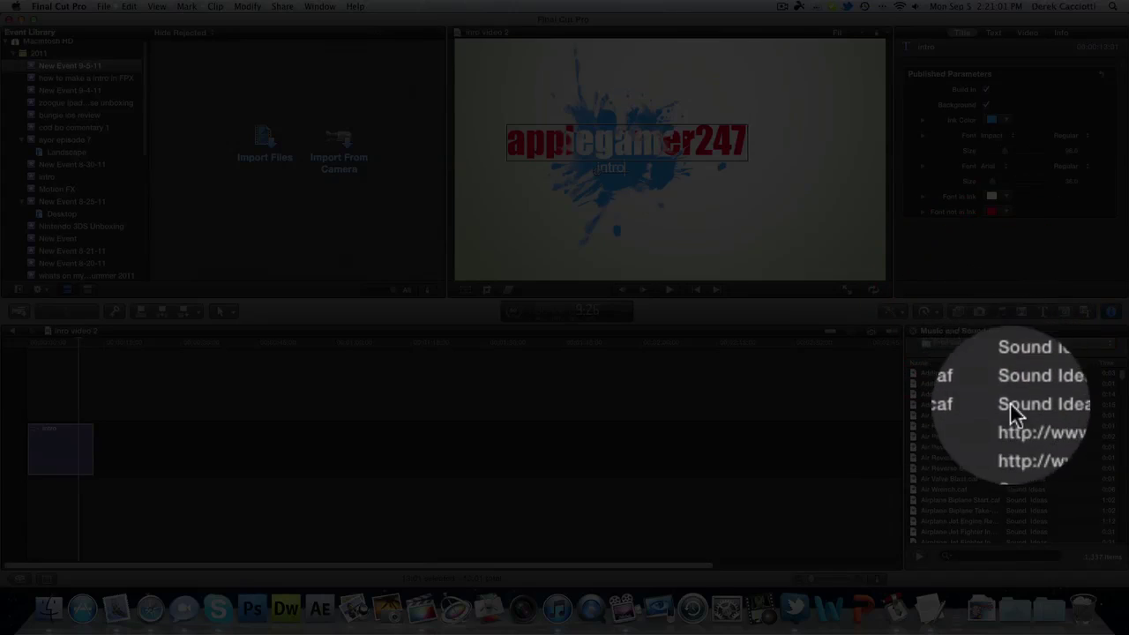
{"action": "left_click", "coordinate": [1024, 351]}
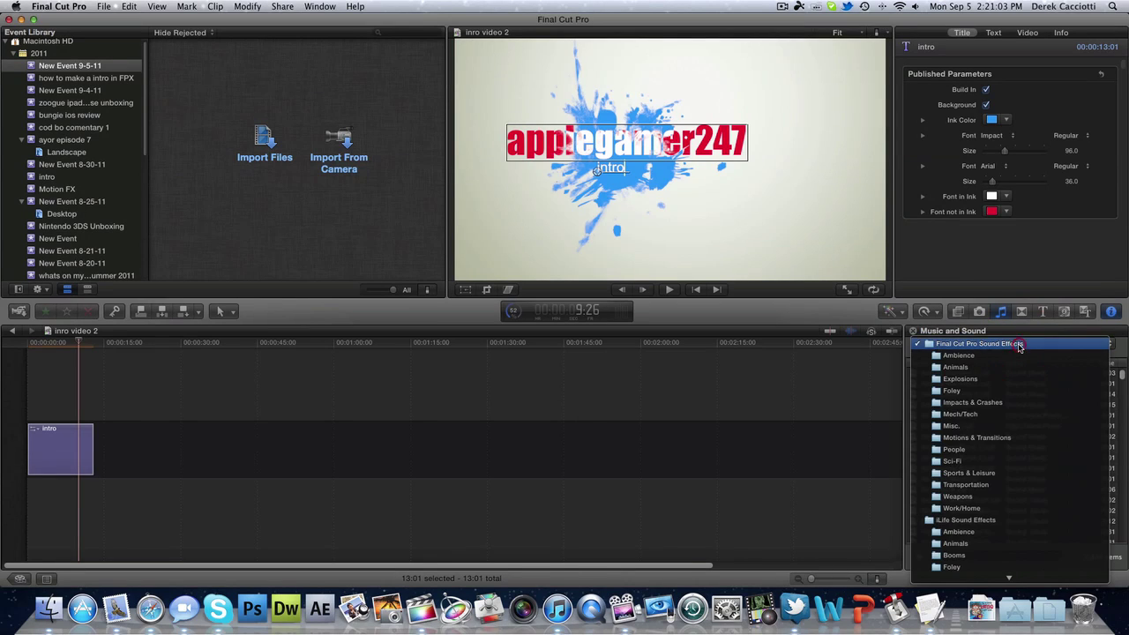
{"action": "left_click", "coordinate": [1016, 346]}
{"action": "left_click", "coordinate": [988, 556]}
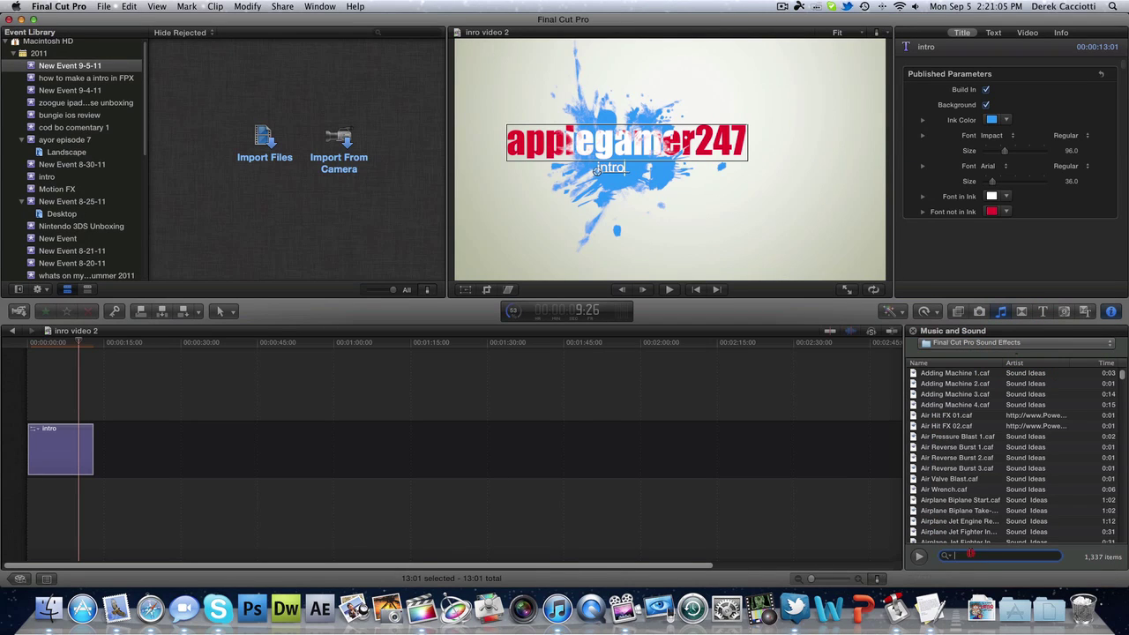
{"action": "type", "text": "thunder"}
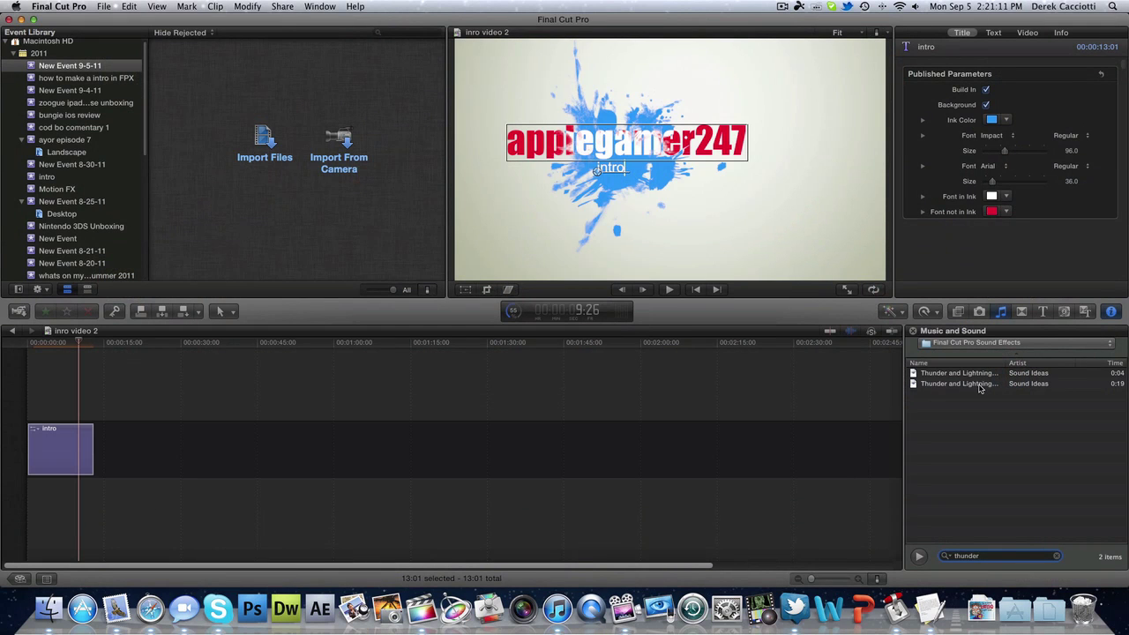
{"action": "left_click", "coordinate": [978, 387]}
Place the thunder effect beneath the title and trim its end shorter.
{"action": "left_click_drag", "start_coordinate": [969, 386], "coordinate": [42, 504]}
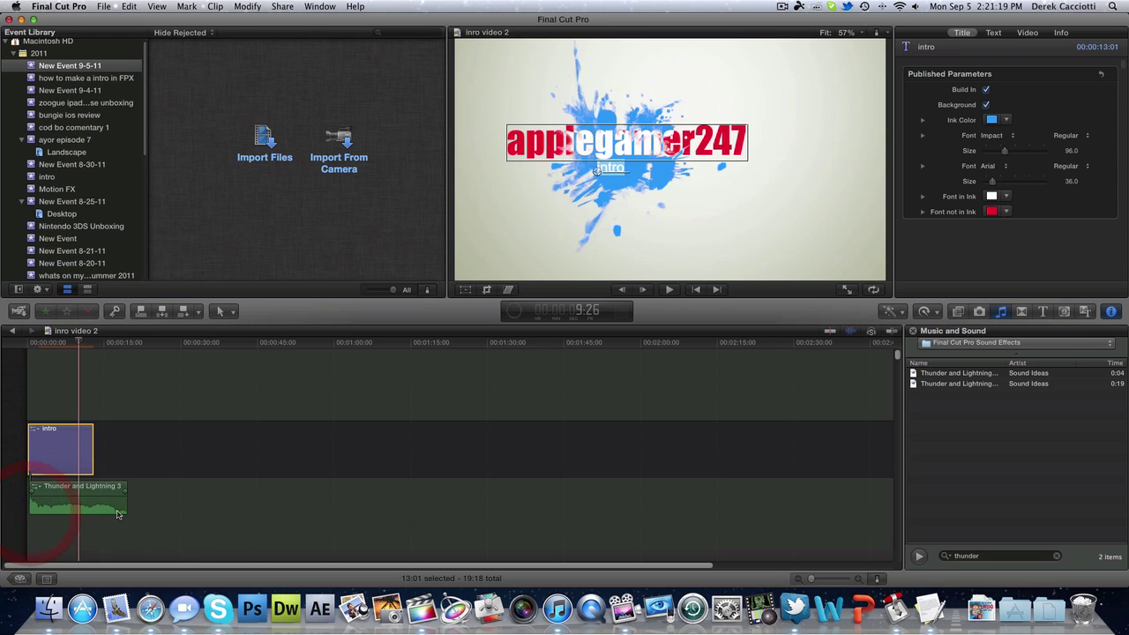
{"action": "left_click_drag", "start_coordinate": [126, 499], "coordinate": [101, 499]}
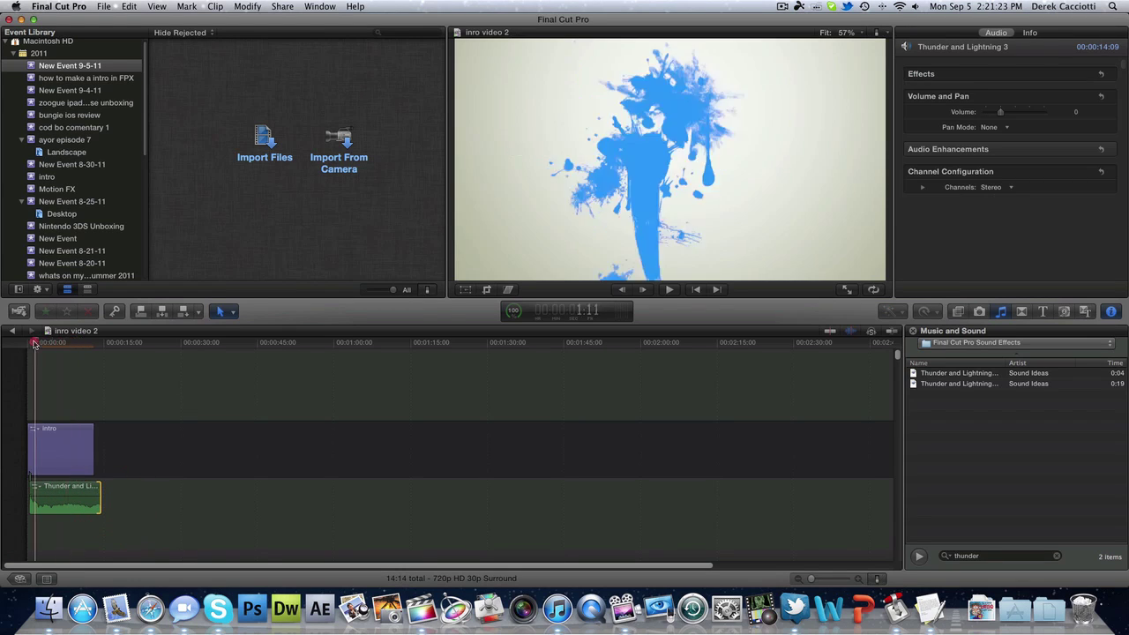
{"action": "left_click_drag", "start_coordinate": [76, 346], "coordinate": [15, 346]}
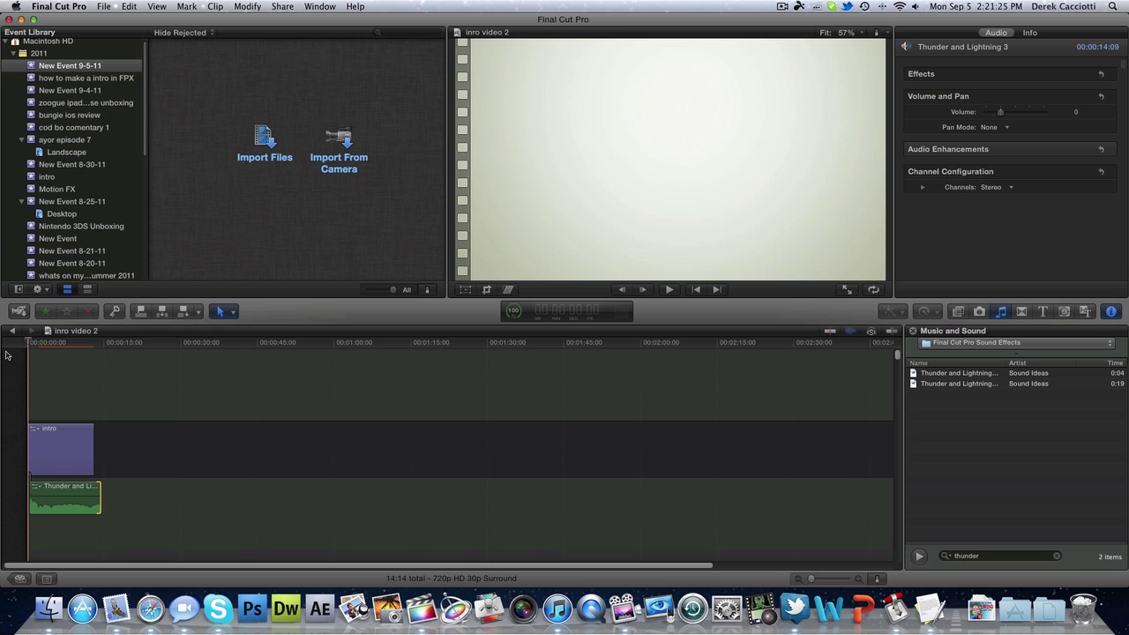
{"action": "key", "text": "space"}
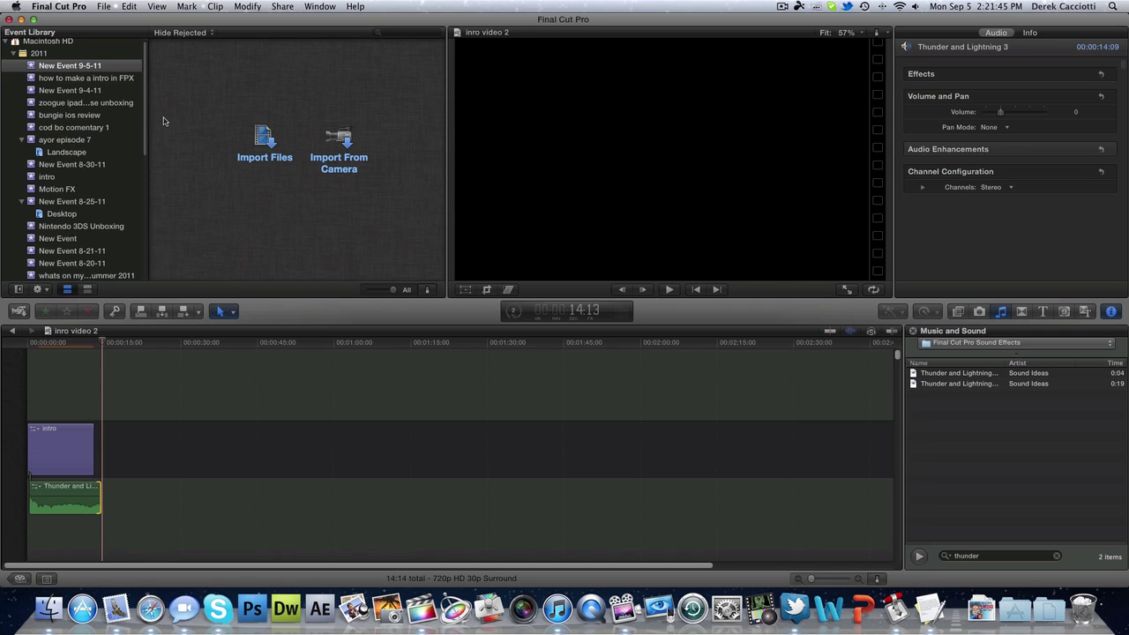
Start a Share > Export Movie export with H.264 as the format.
{"action": "left_click", "coordinate": [281, 6]}
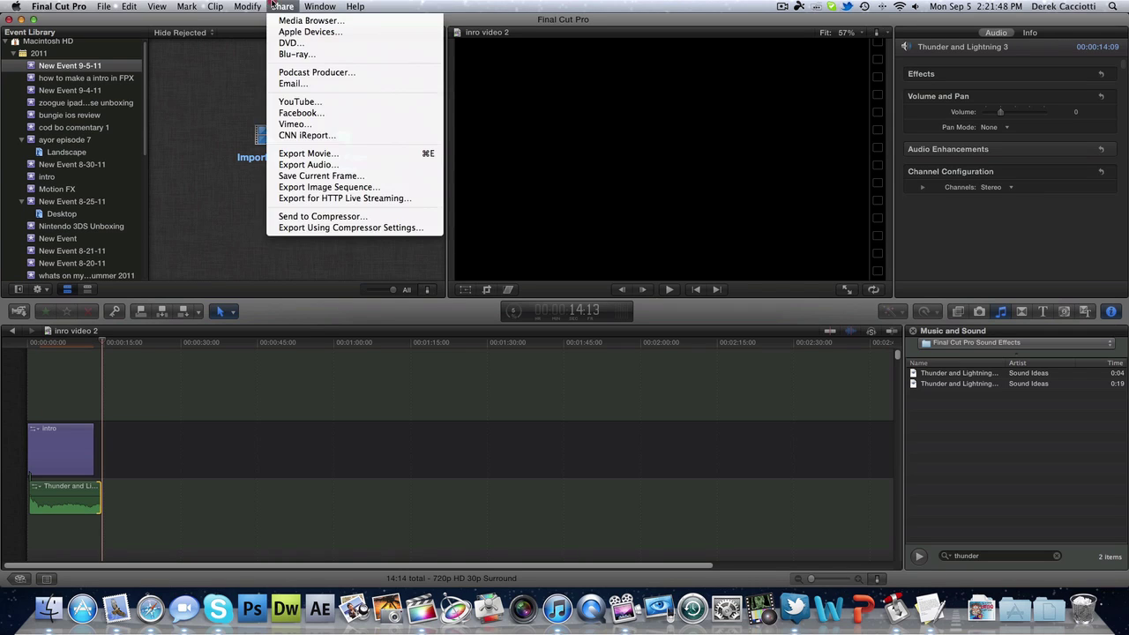
{"action": "left_click", "coordinate": [309, 154]}
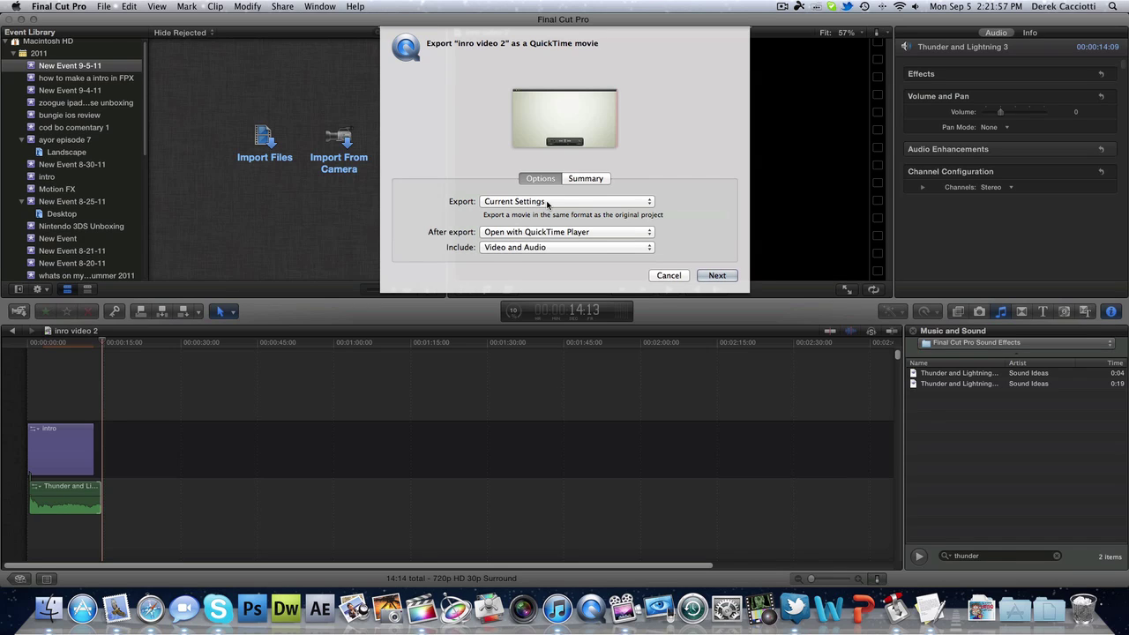
{"action": "left_click", "coordinate": [546, 203]}
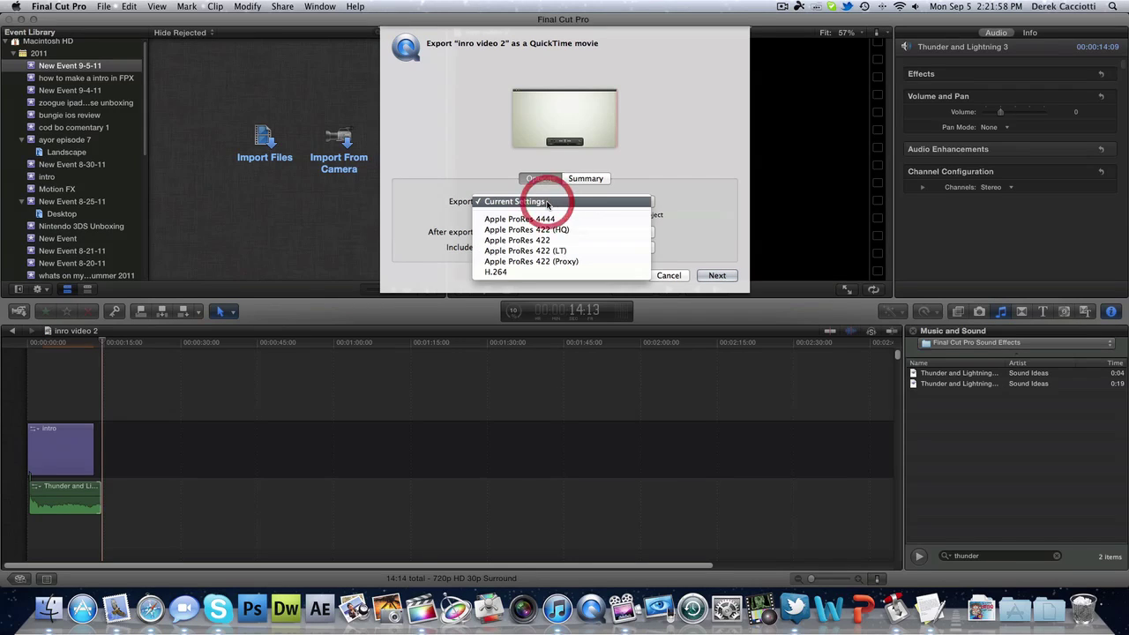
{"action": "left_click", "coordinate": [500, 269]}
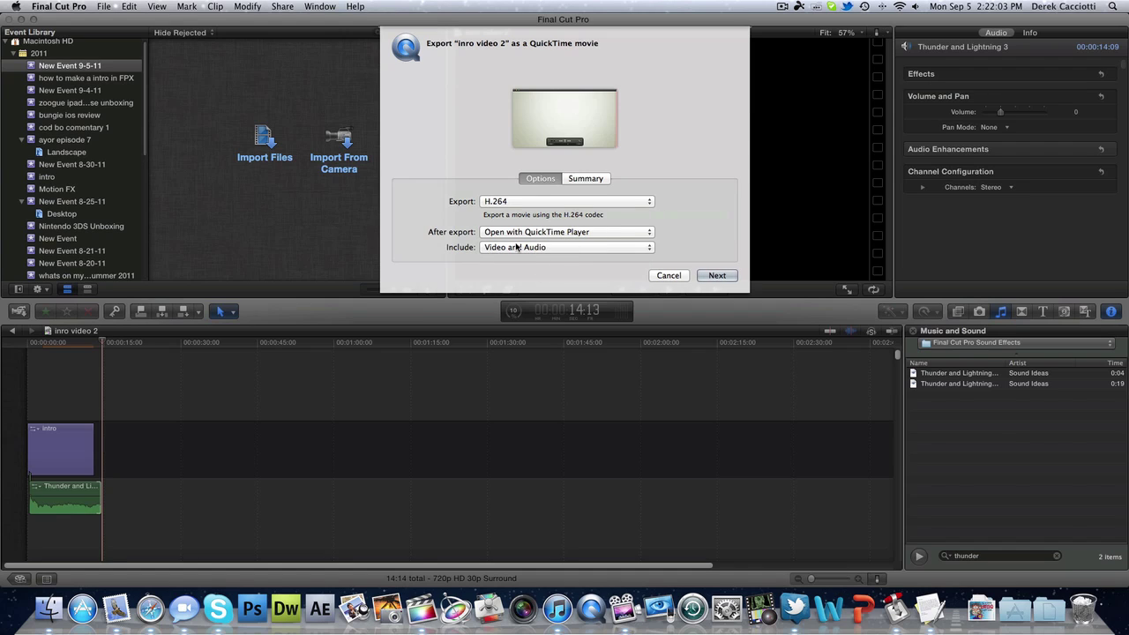
Keep Open with QuickTime Player and Video and Audio, review the summary, and continue to saving.
{"action": "left_click", "coordinate": [505, 234]}
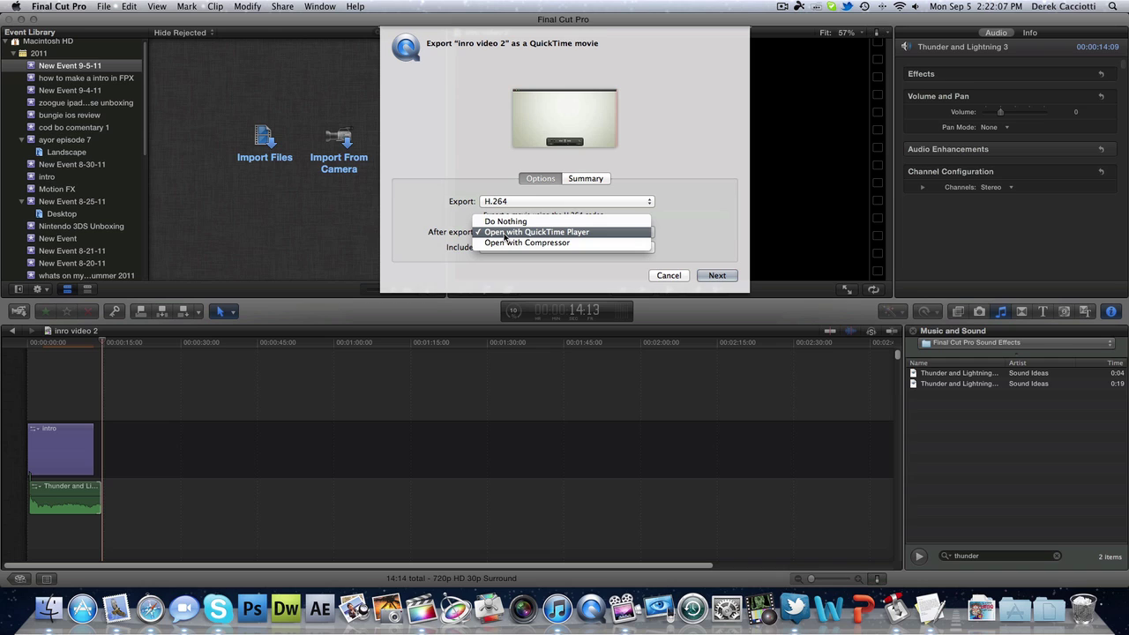
{"action": "left_click", "coordinate": [714, 238]}
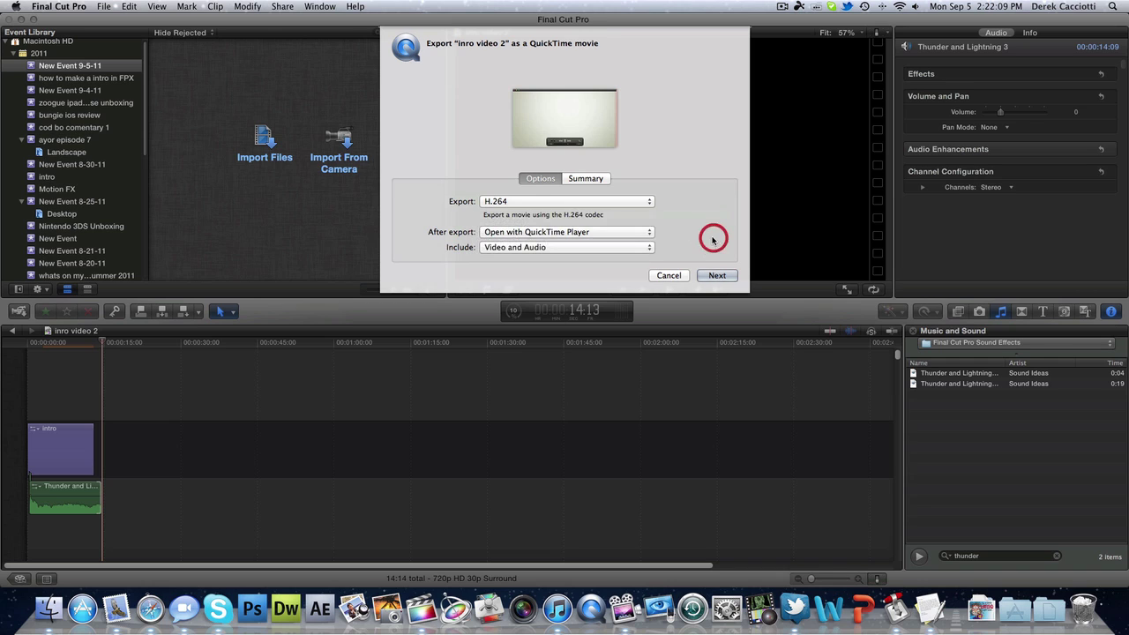
{"action": "left_click", "coordinate": [522, 249]}
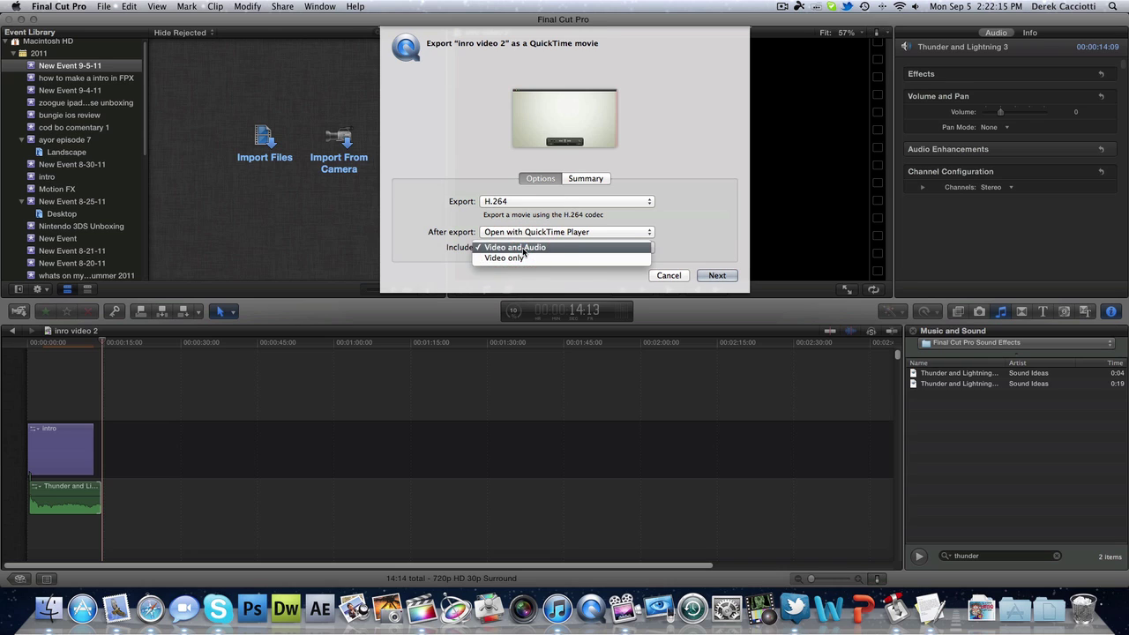
{"action": "left_click", "coordinate": [411, 263]}
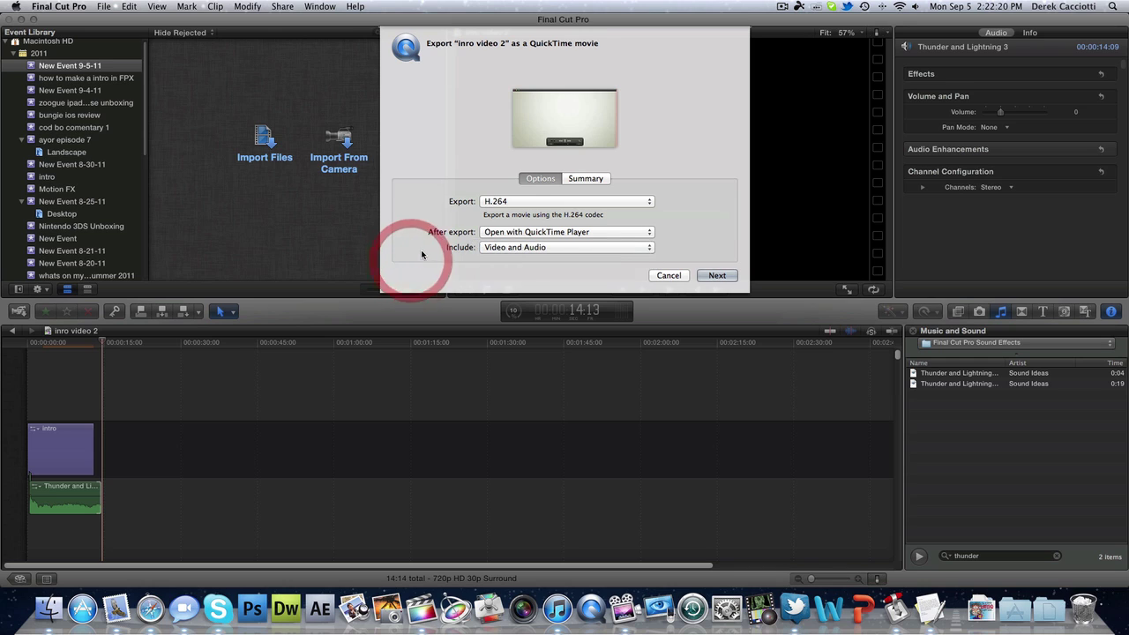
{"action": "left_click", "coordinate": [593, 177]}
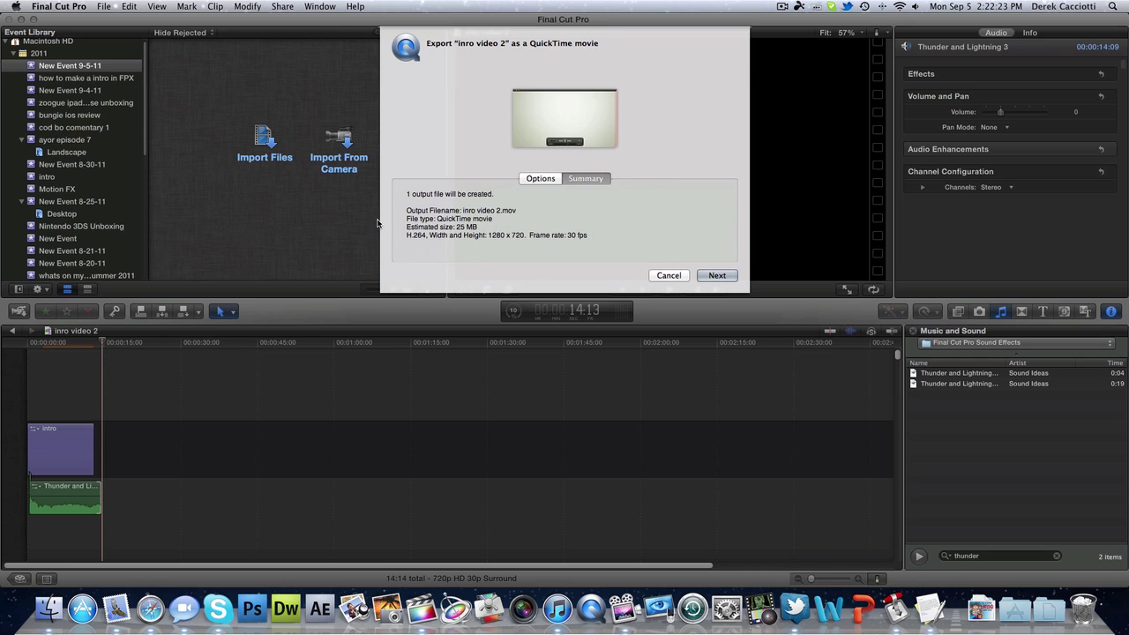
{"action": "left_click", "coordinate": [527, 184]}
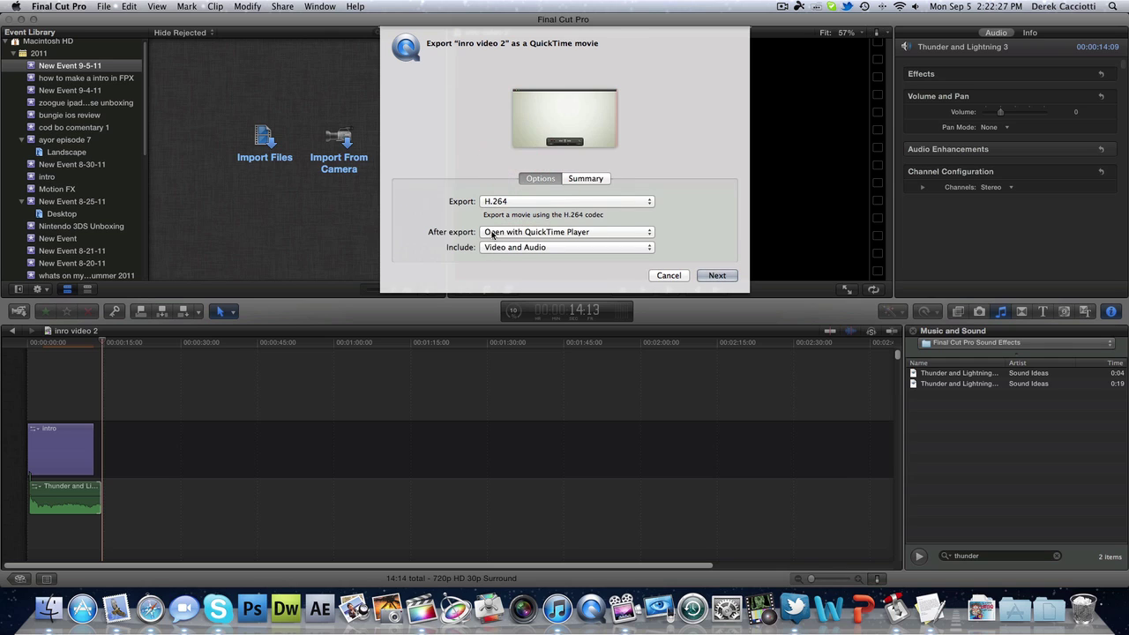
{"action": "left_click", "coordinate": [715, 276]}
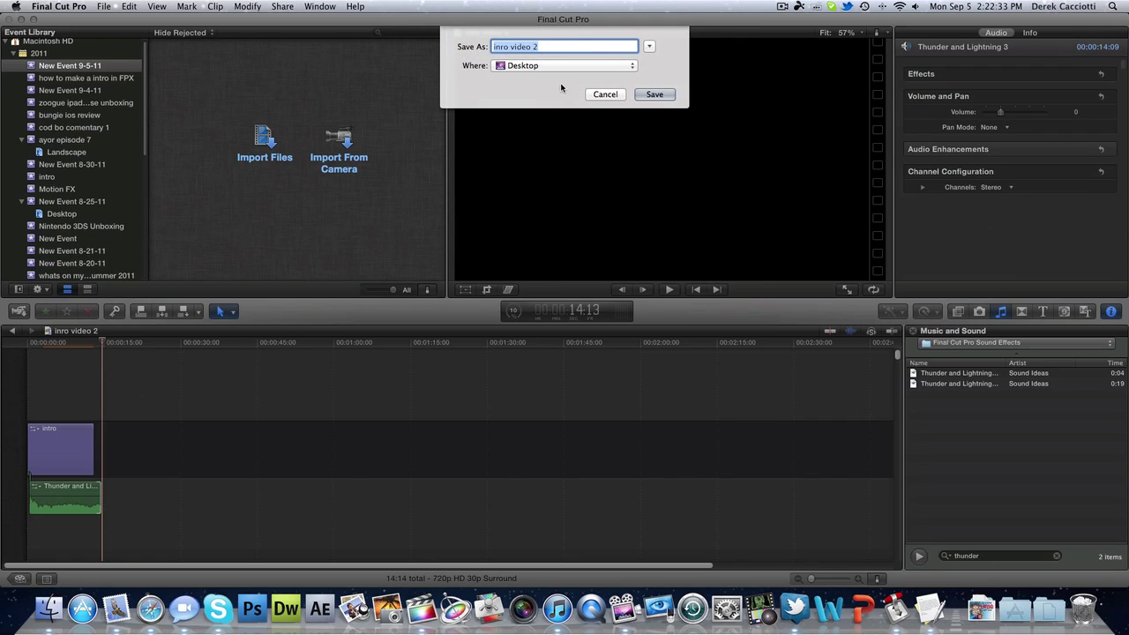
Save the export as 'inro video 2' on the Desktop and let it open in QuickTime Player.
{"action": "left_click", "coordinate": [651, 100]}
{"action": "left_click", "coordinate": [657, 96]}
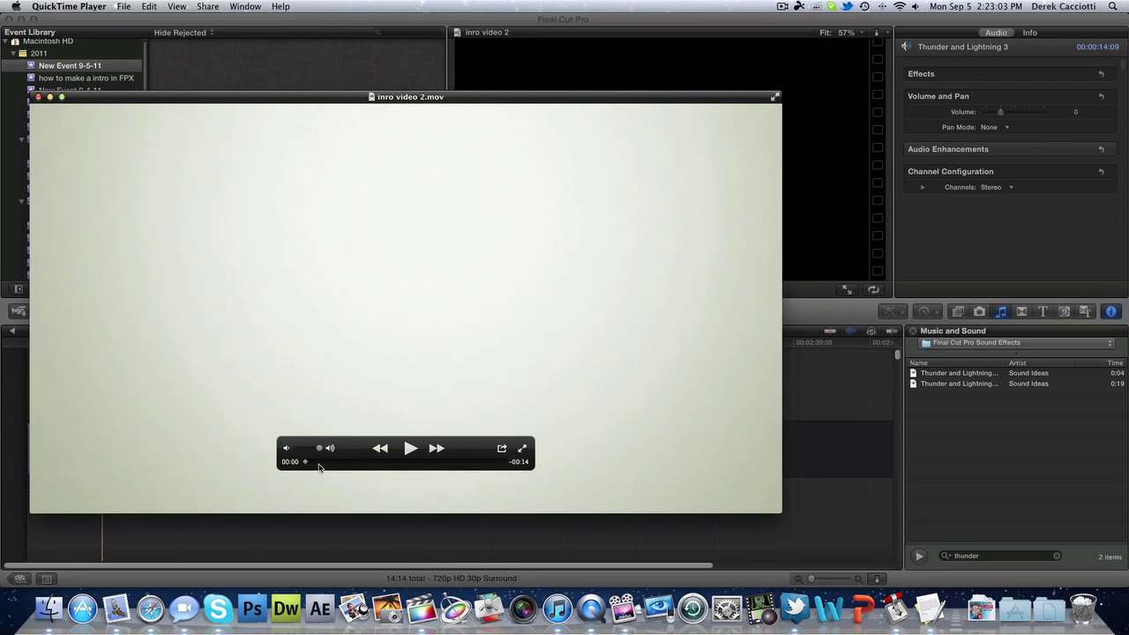
Close the 'inro video 2.mov' QuickTime Player window to return to the Final Cut Pro project.
{"action": "left_click", "coordinate": [37, 98]}
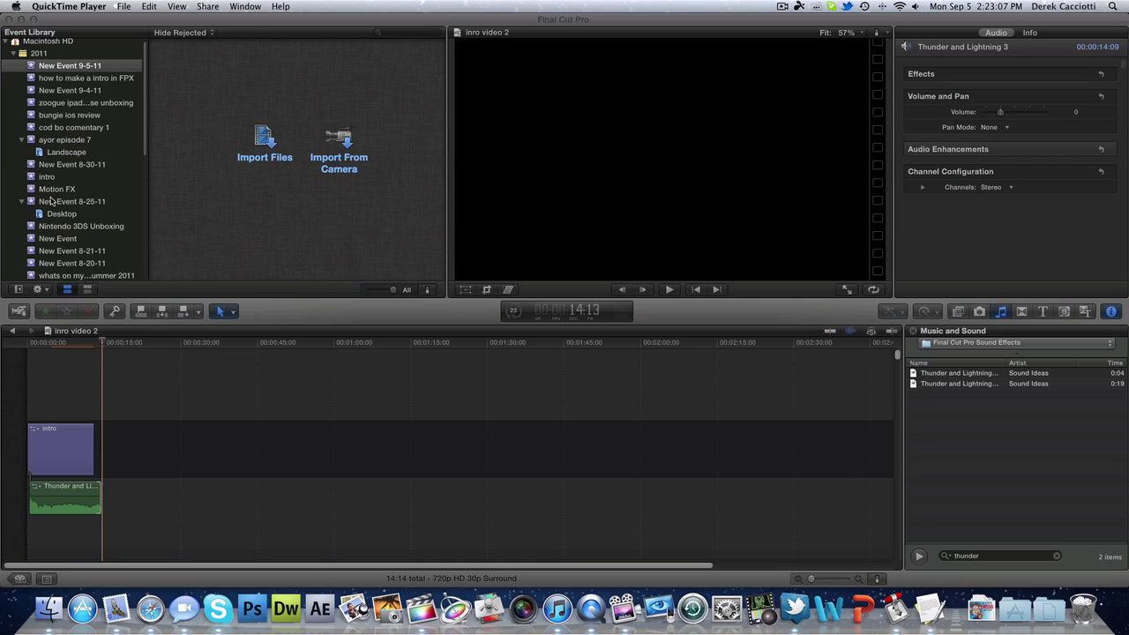